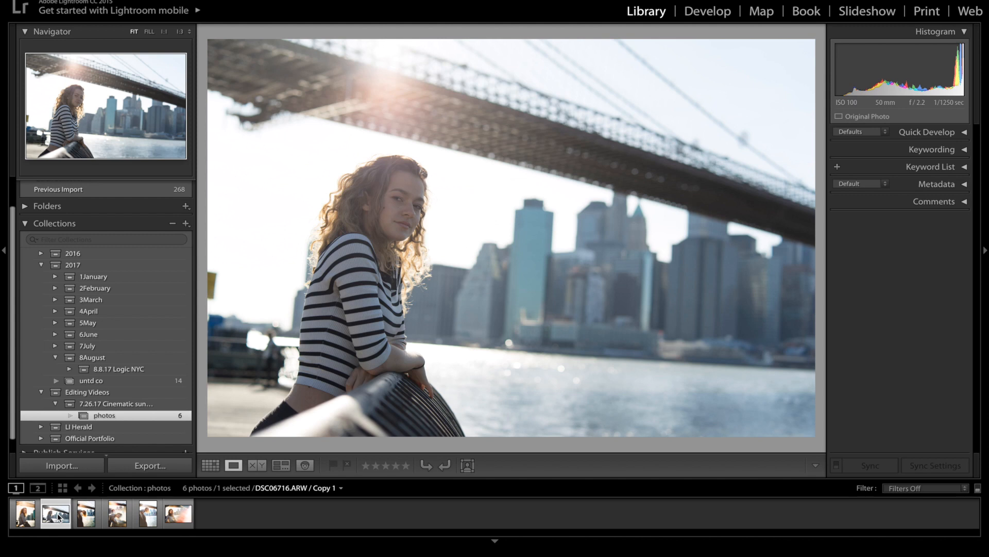
# Look through the six photos in the collection, finishing on the unedited landscape copy of DSC06716.ARW
pyautogui.press('Left')
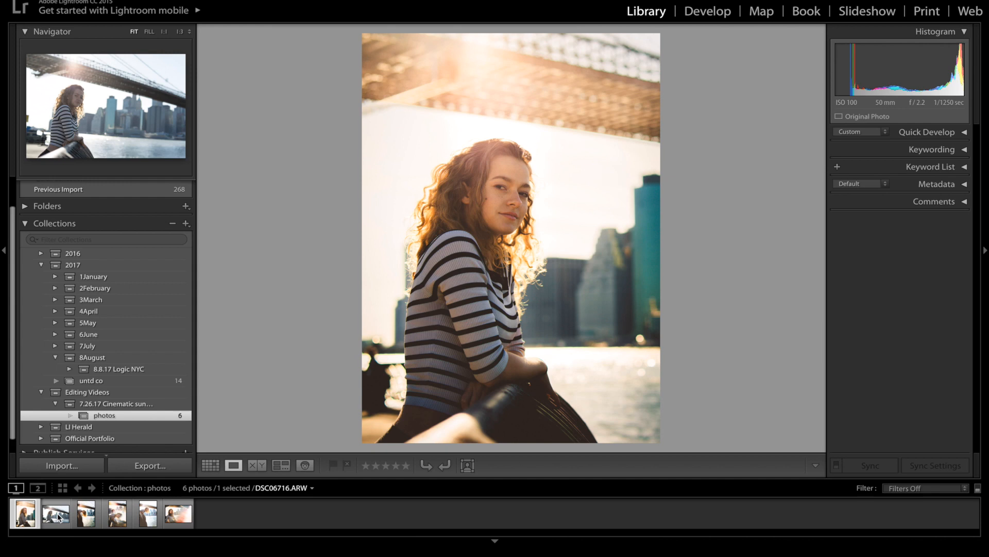
pyautogui.press('Right')
pyautogui.press('Right')
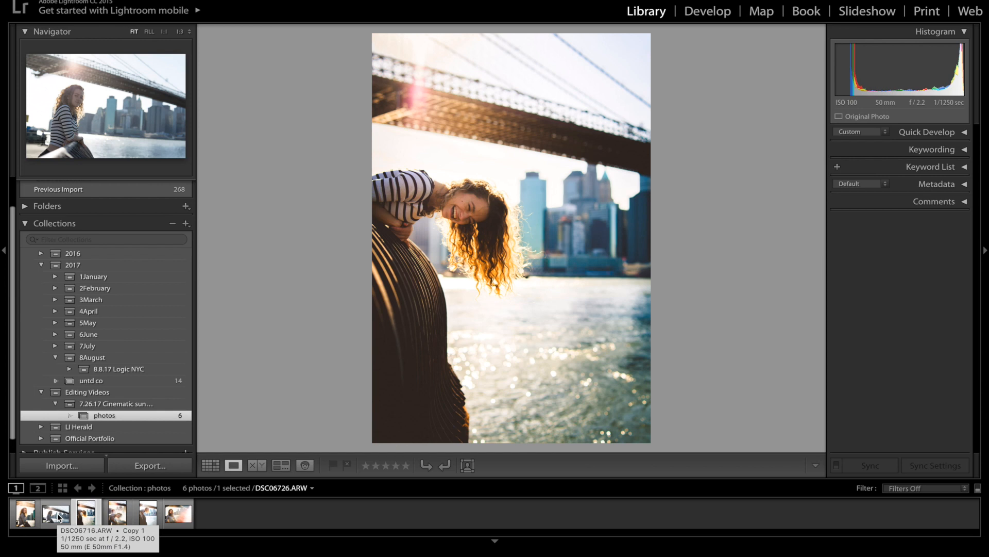
pyautogui.press('Right')
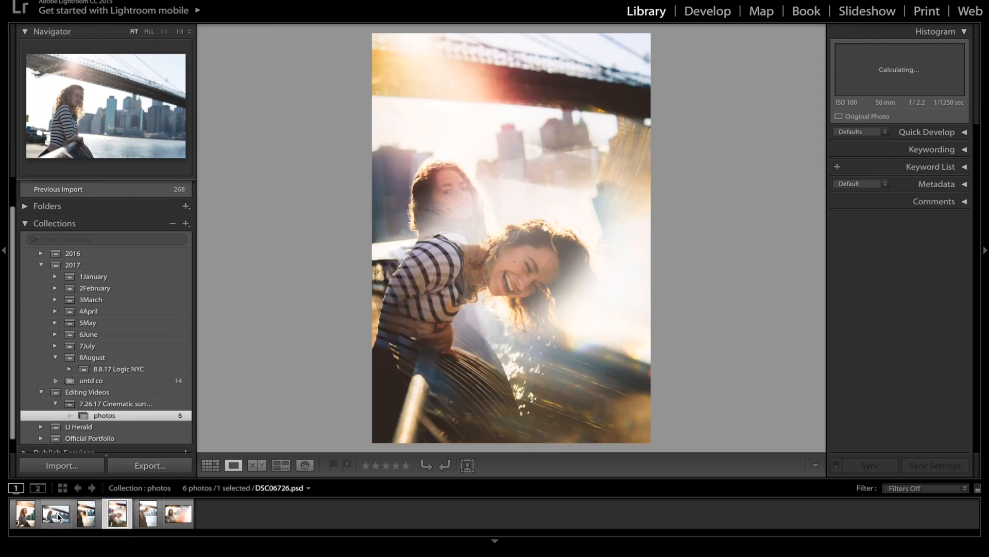
pyautogui.press('Right')
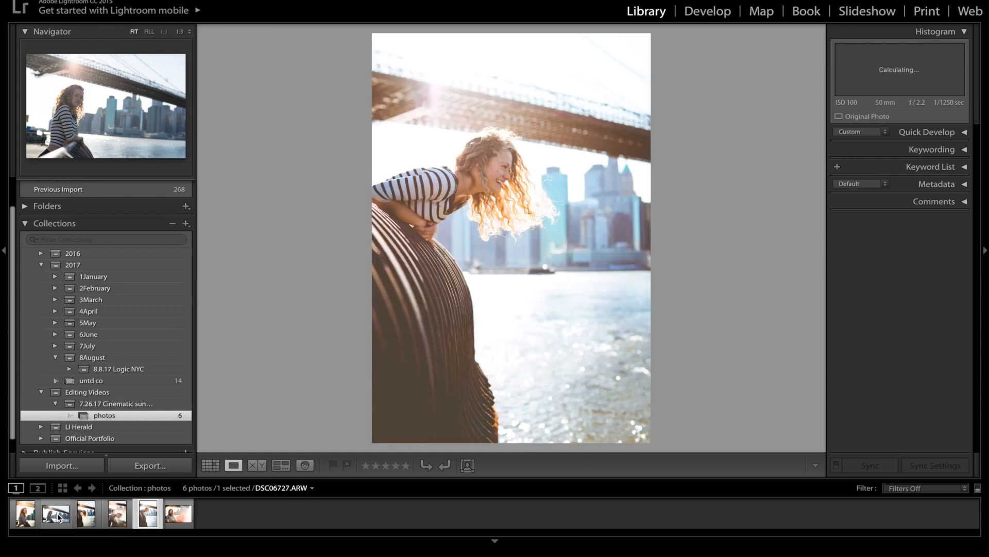
pyautogui.press('Right')
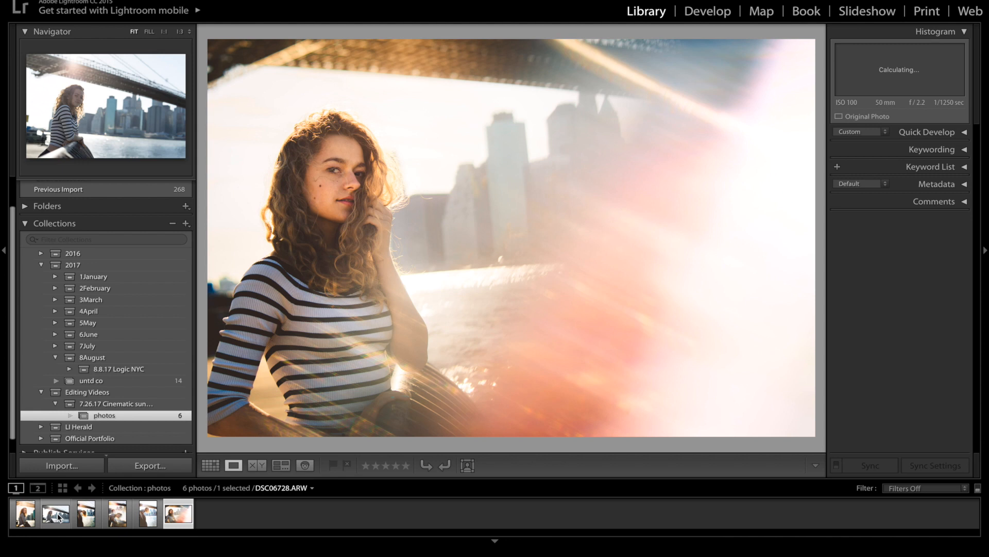
pyautogui.press('Left')
pyautogui.press('Left')
pyautogui.press('Left')
pyautogui.press('Left')
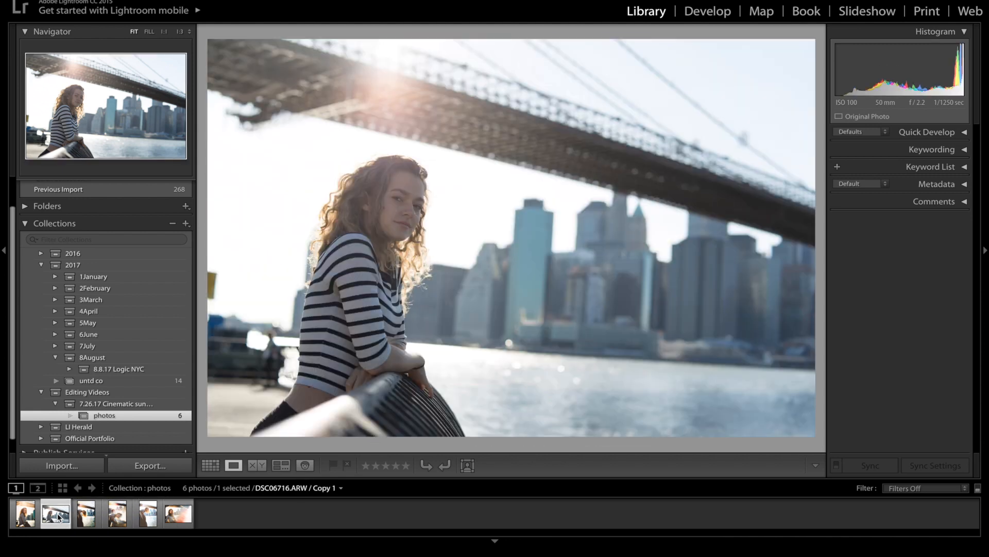
pyautogui.press('Left')
pyautogui.press('Right')
# Open the selected photo for developing and crop it to a 5 x 7 aspect with a straightening angle of -1.03
pyautogui.click(700, 9)
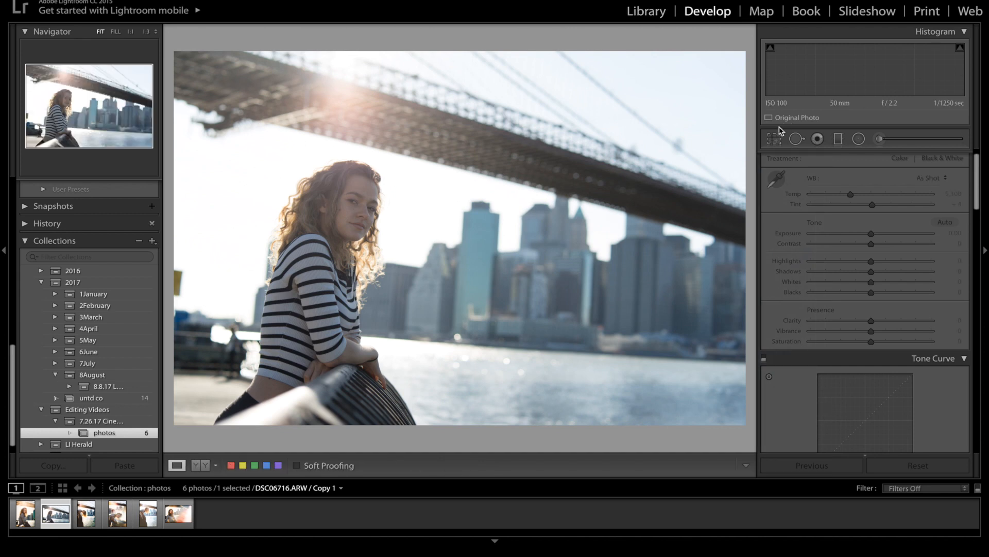
pyautogui.click(775, 137)
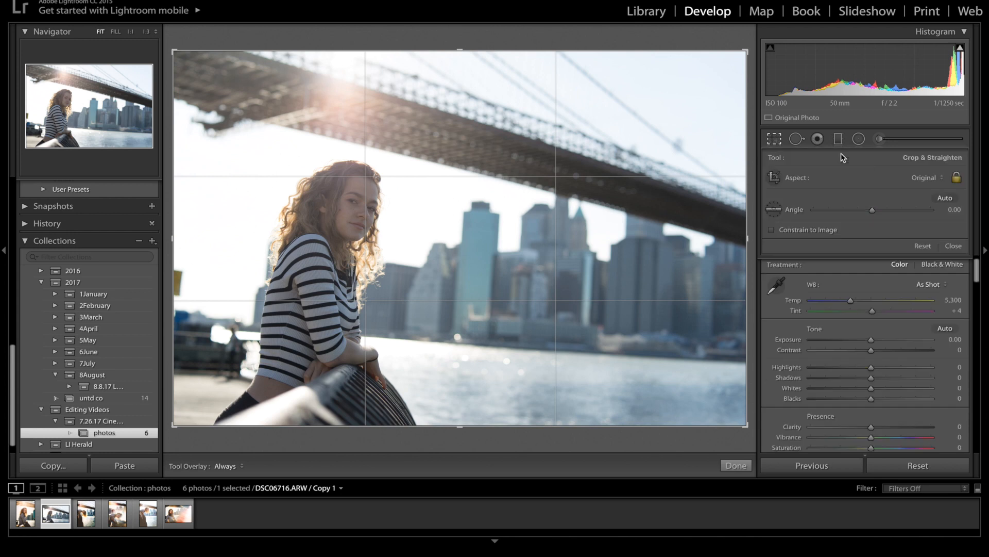
pyautogui.click(922, 178)
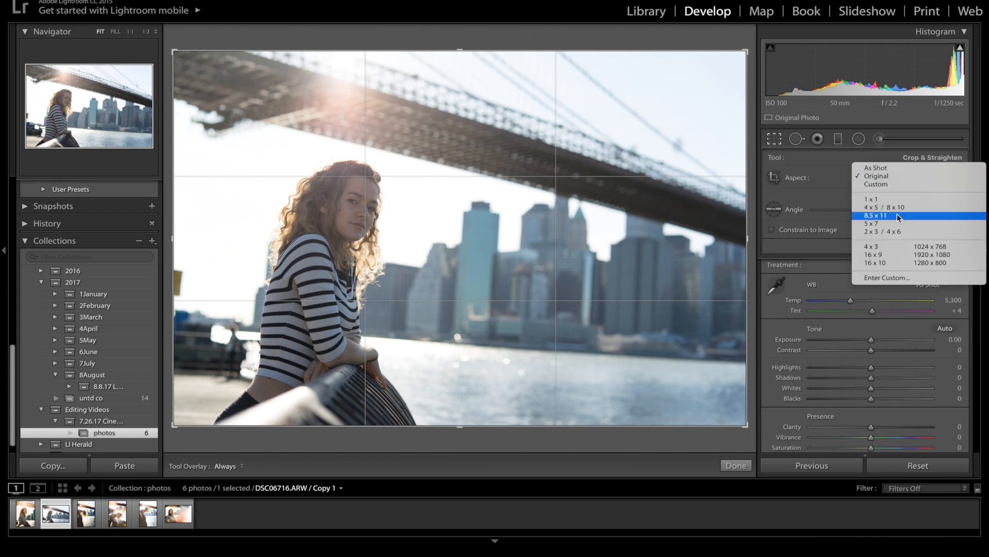
pyautogui.click(887, 224)
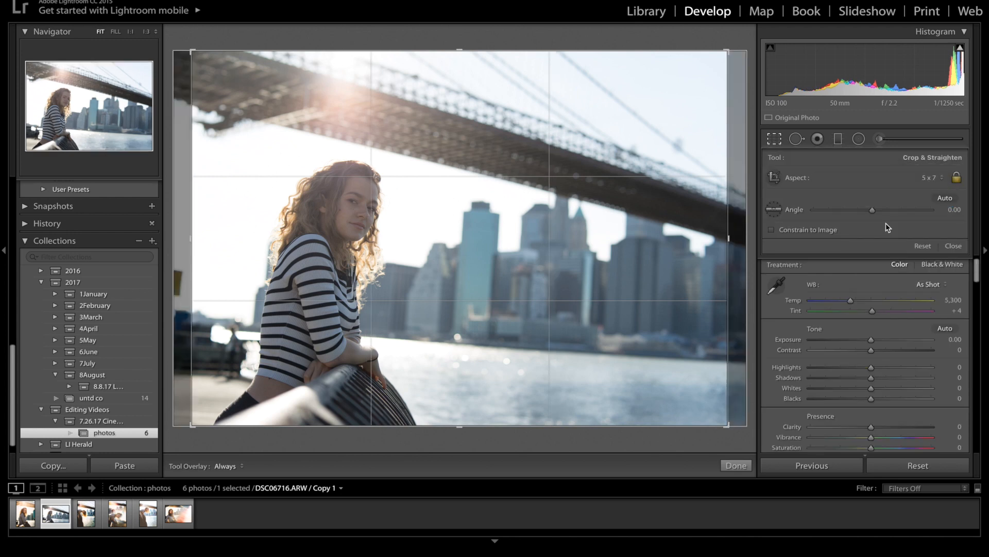
pyautogui.click(954, 209)
pyautogui.write('-1')
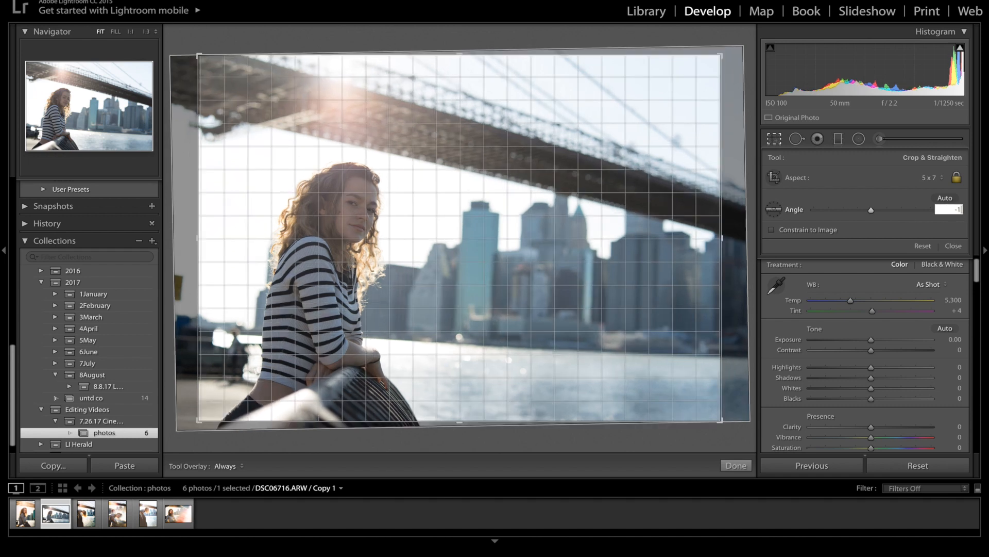
pyautogui.write('.03')
pyautogui.press('Return')
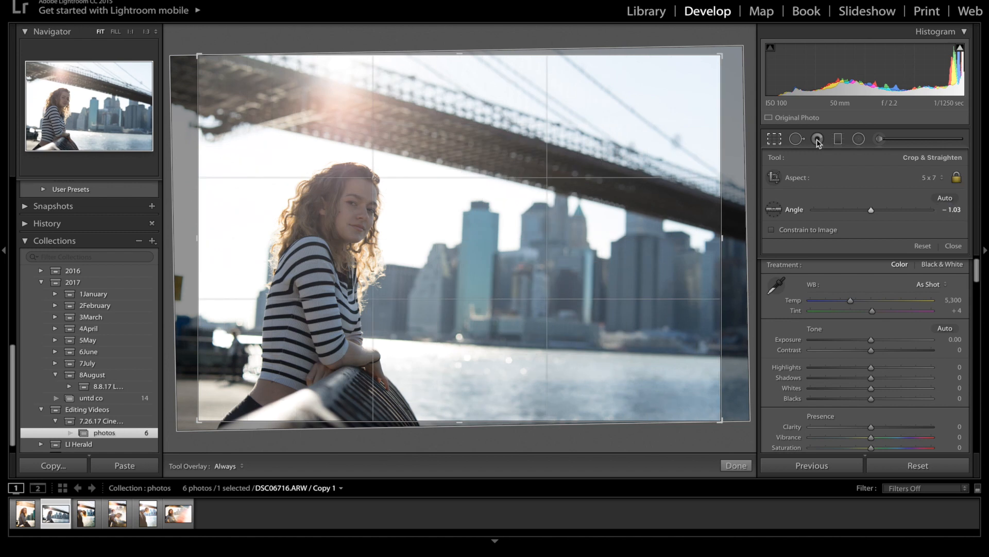
pyautogui.click(775, 139)
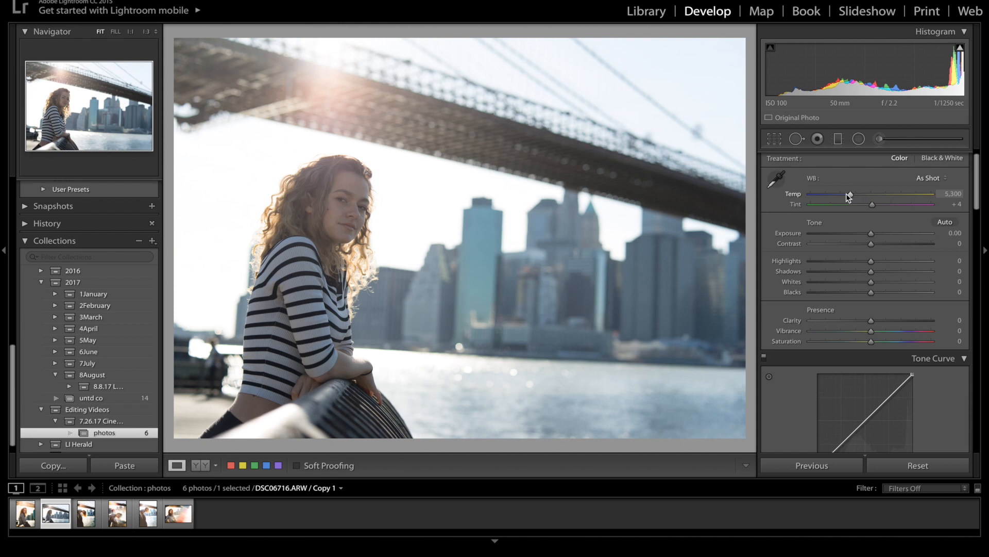
# Warm the white balance temperature to 5,474 and raise the contrast to +72
pyautogui.moveTo(847, 194); pyautogui.dragTo(850, 196)
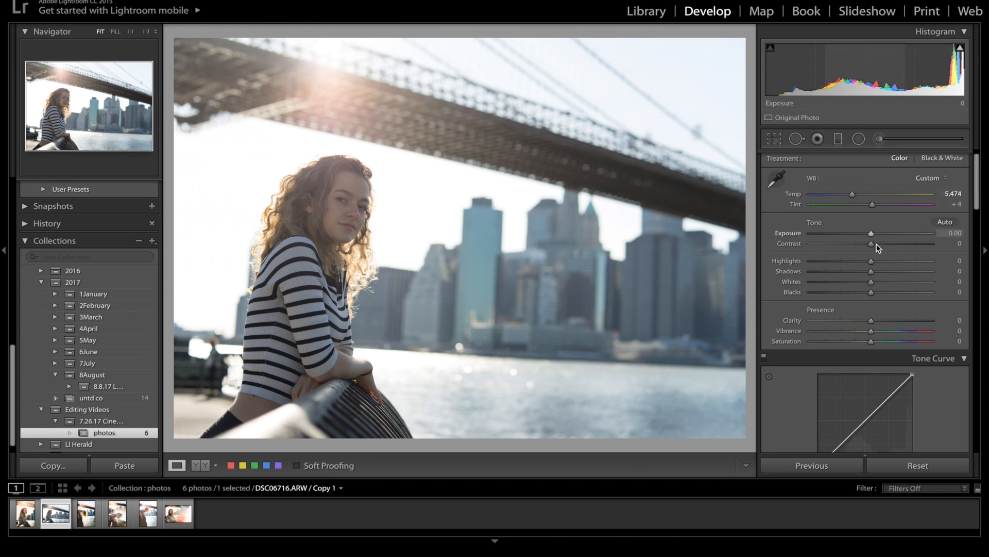
pyautogui.scroll(-1, 878, 248)
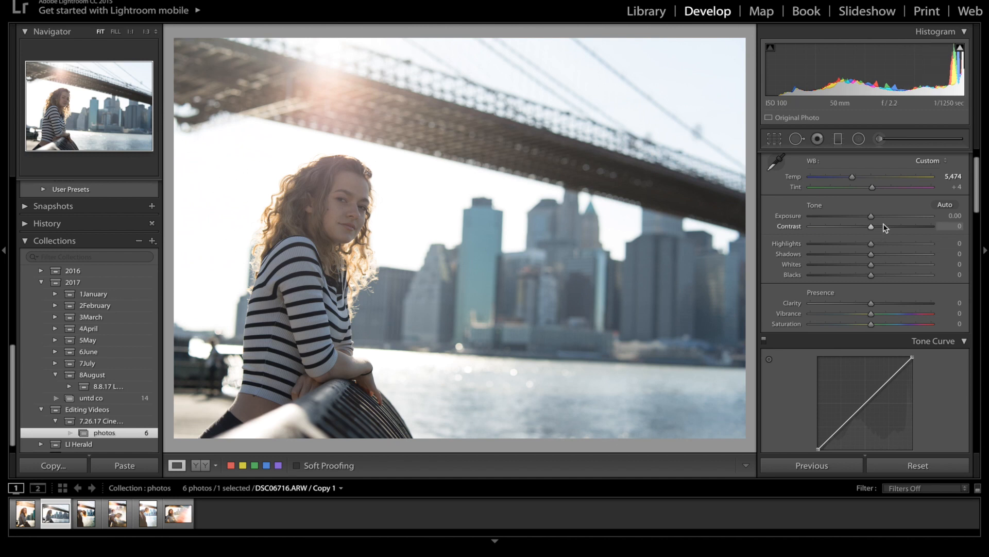
pyautogui.moveTo(902, 229); pyautogui.dragTo(916, 227)
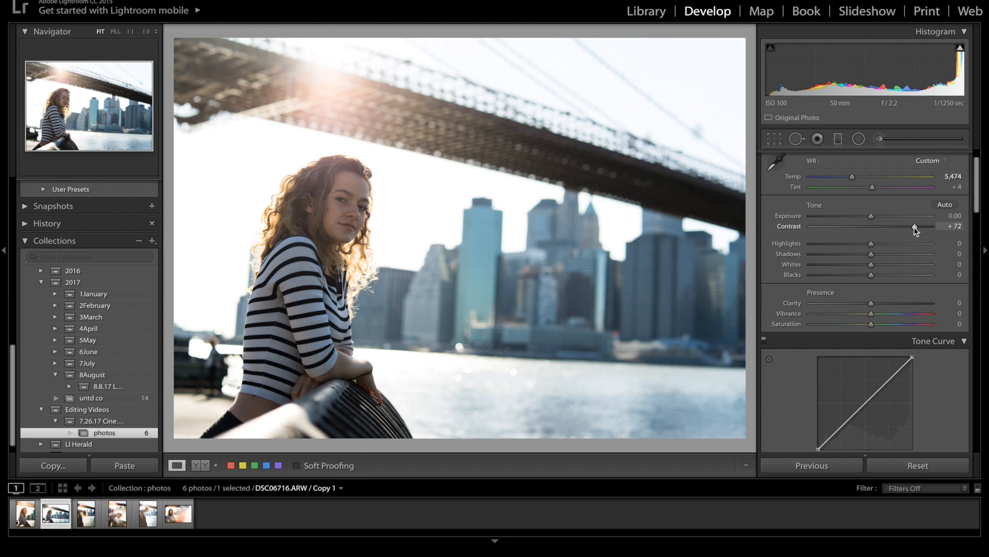
# Set the tone values to Highlights -100, Shadows -18, Whites +5 and Blacks -29
pyautogui.moveTo(849, 246); pyautogui.dragTo(742, 254)
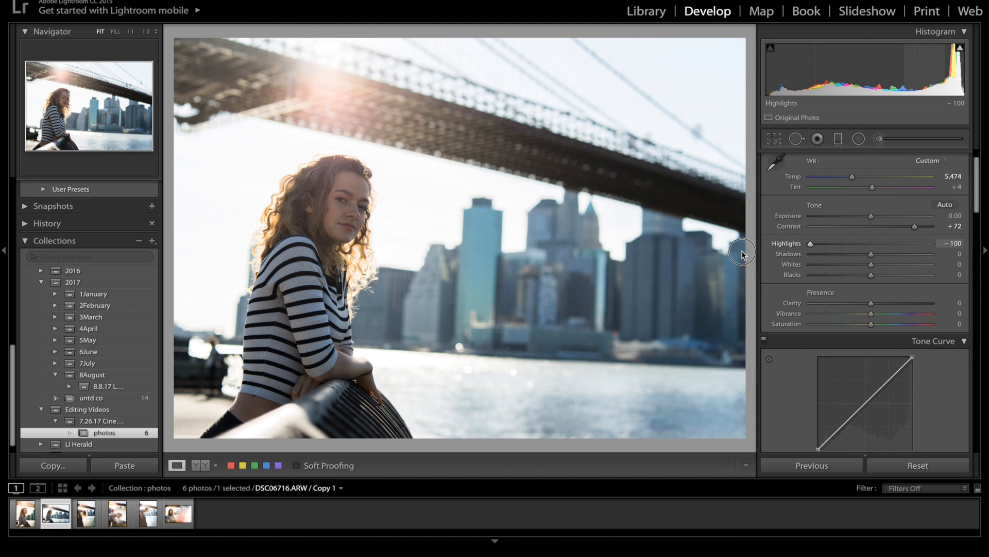
pyautogui.moveTo(742, 254); pyautogui.dragTo(742, 253)
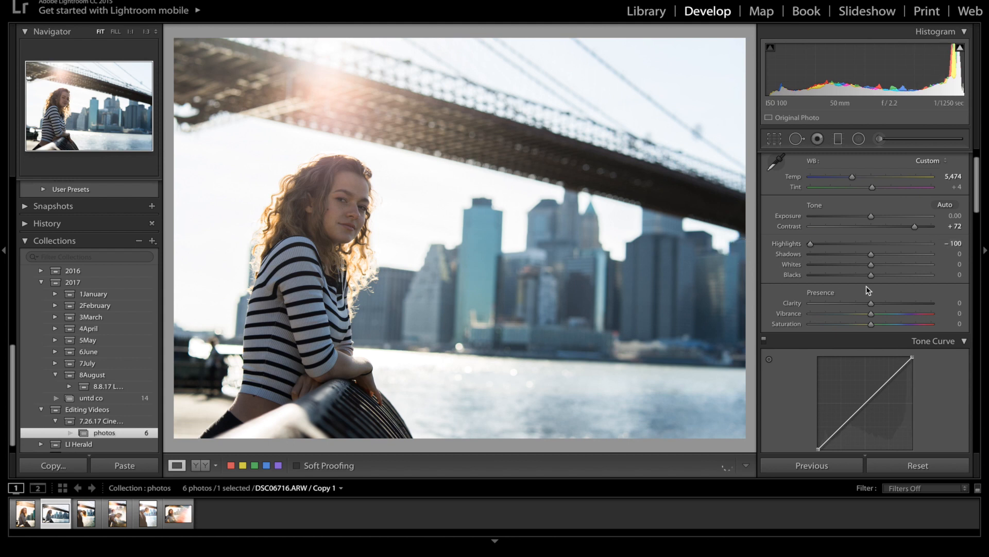
pyautogui.click(859, 255)
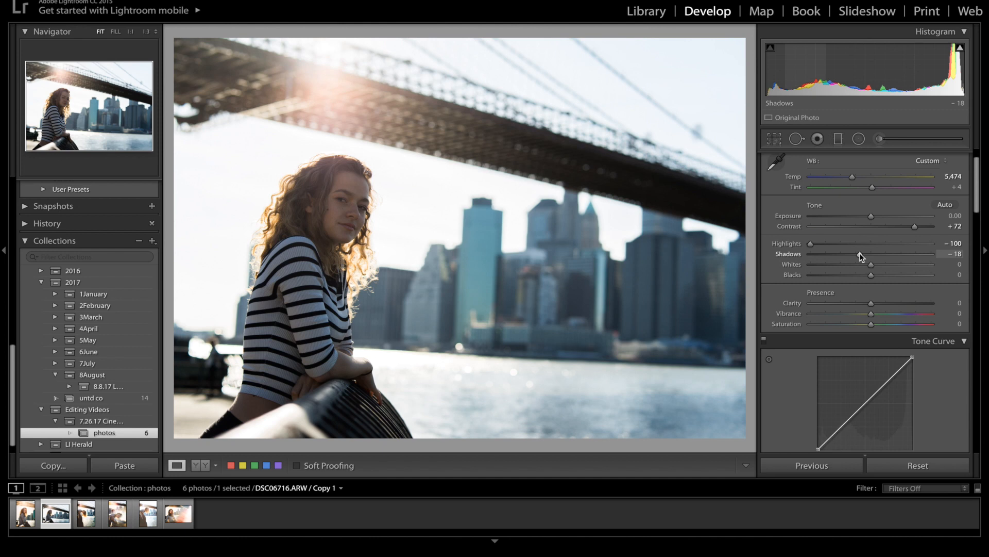
pyautogui.click(877, 264)
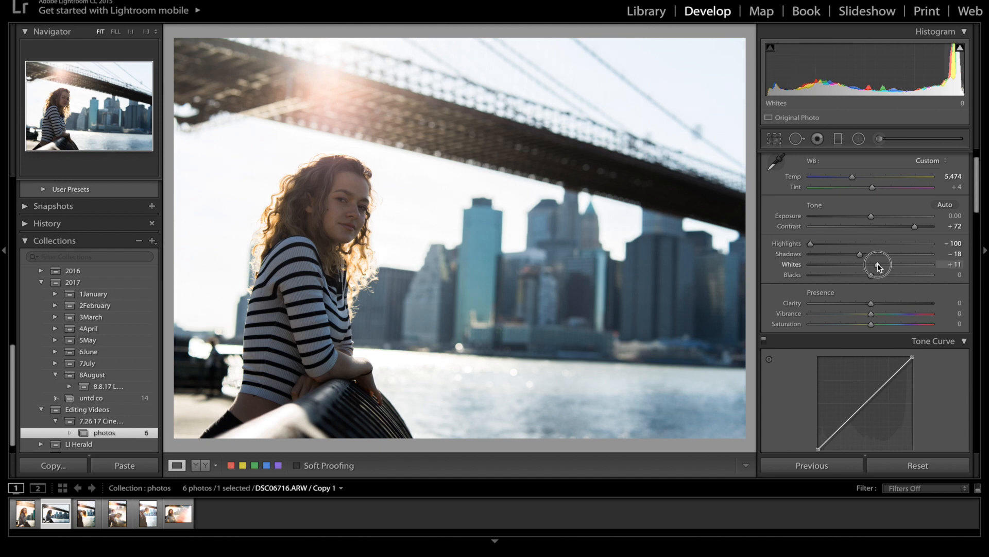
pyautogui.moveTo(877, 264); pyautogui.dragTo(874, 265)
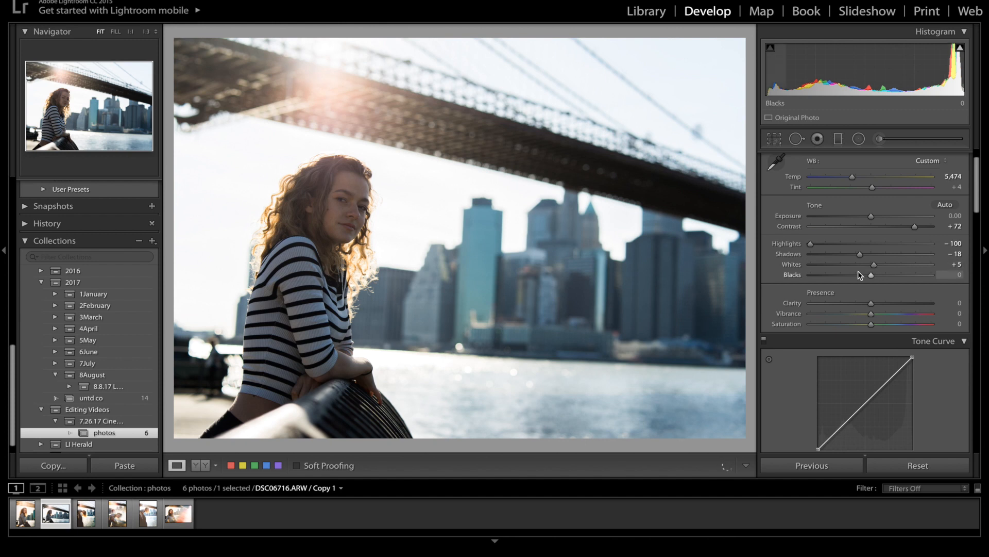
pyautogui.moveTo(858, 273); pyautogui.dragTo(853, 275)
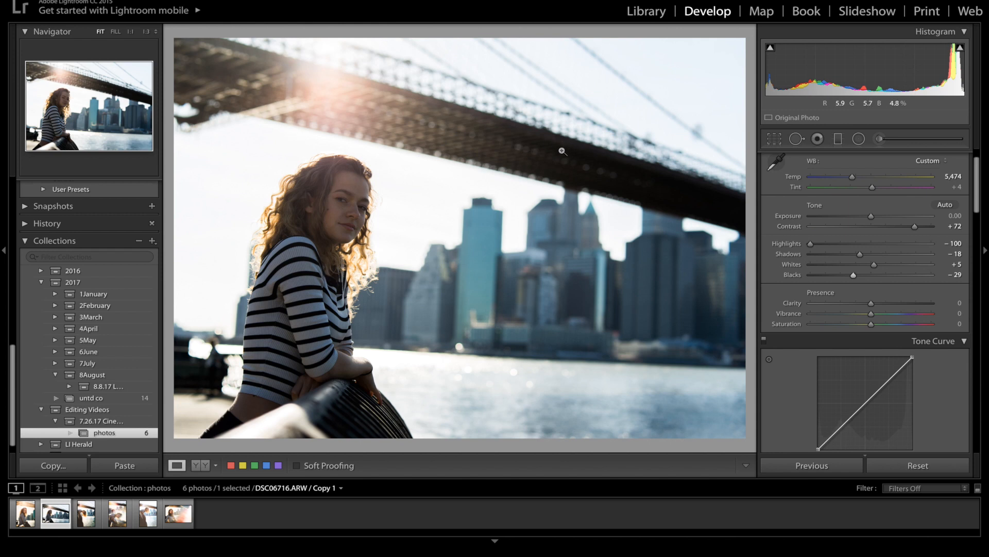
# Recrop the photo to a vertical 5 x 7 frame around the woman, keeping the bridge and part of the skyline
pyautogui.click(774, 139)
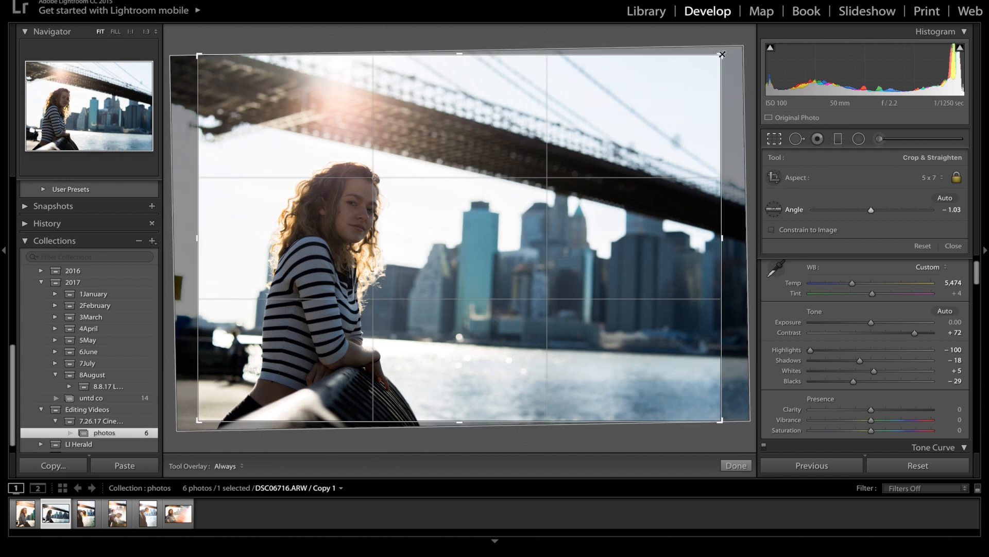
pyautogui.moveTo(722, 54); pyautogui.dragTo(613, 21)
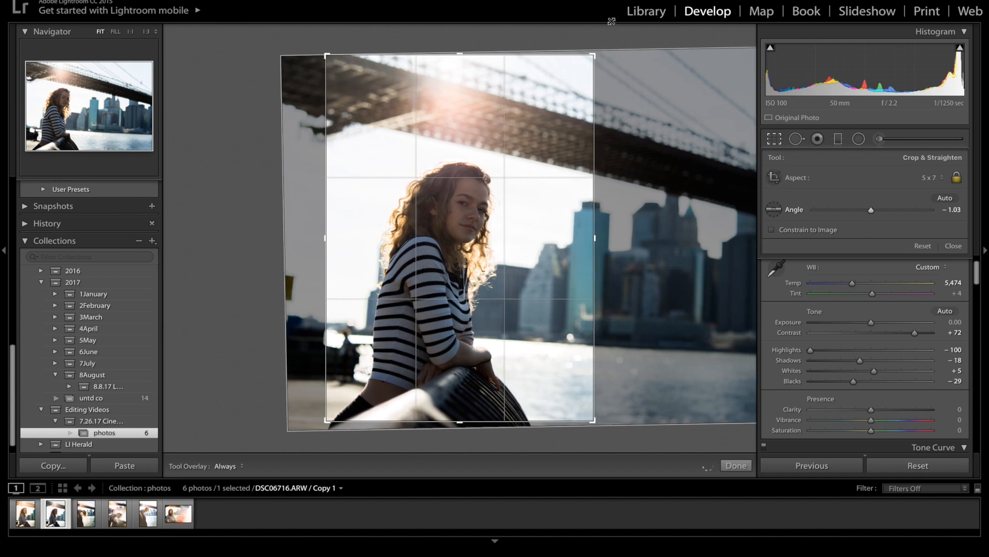
pyautogui.click(954, 246)
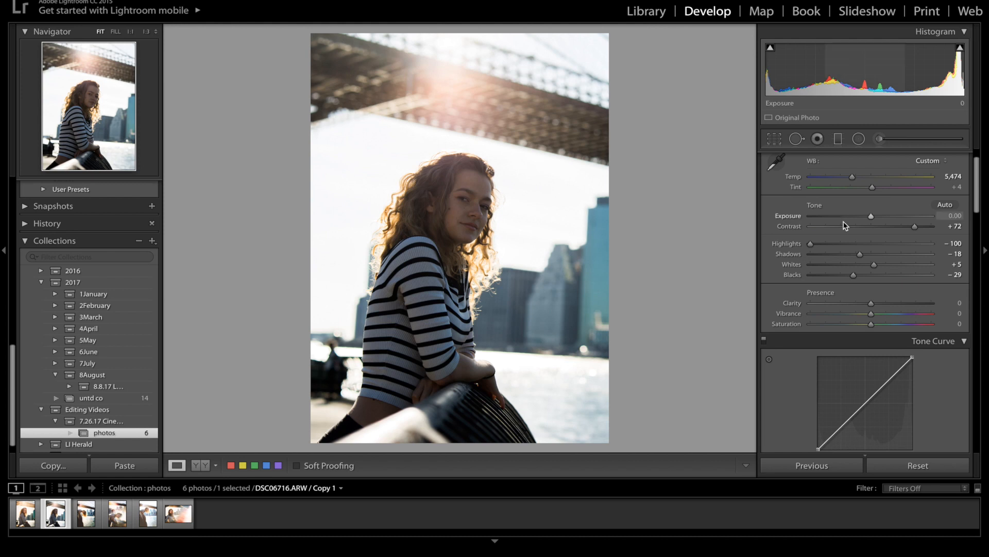
# Adjust the presence values to Clarity -12, Vibrance +68 and Saturation -16
pyautogui.scroll(-1, 898, 329)
pyautogui.scroll(-1, 899, 330)
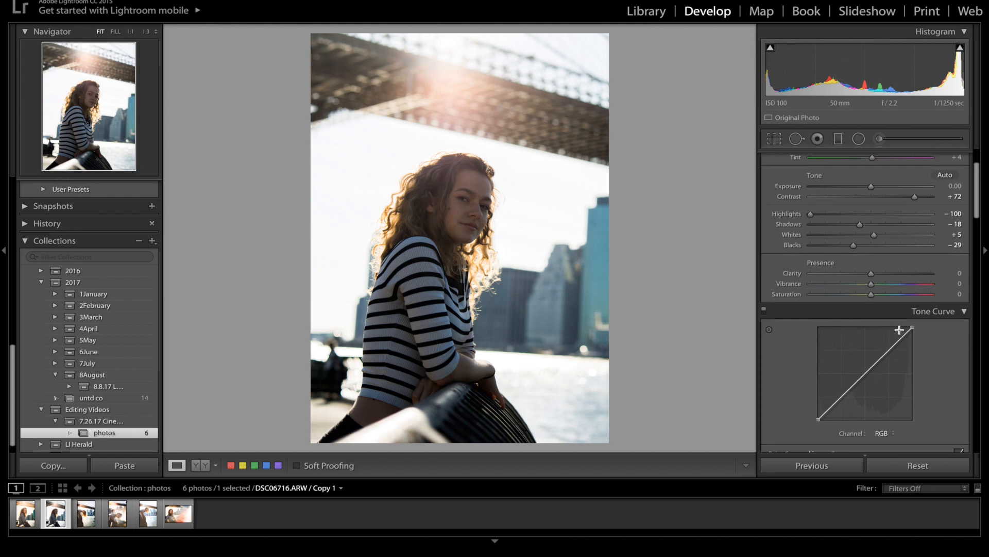
pyautogui.scroll(-1, 884, 288)
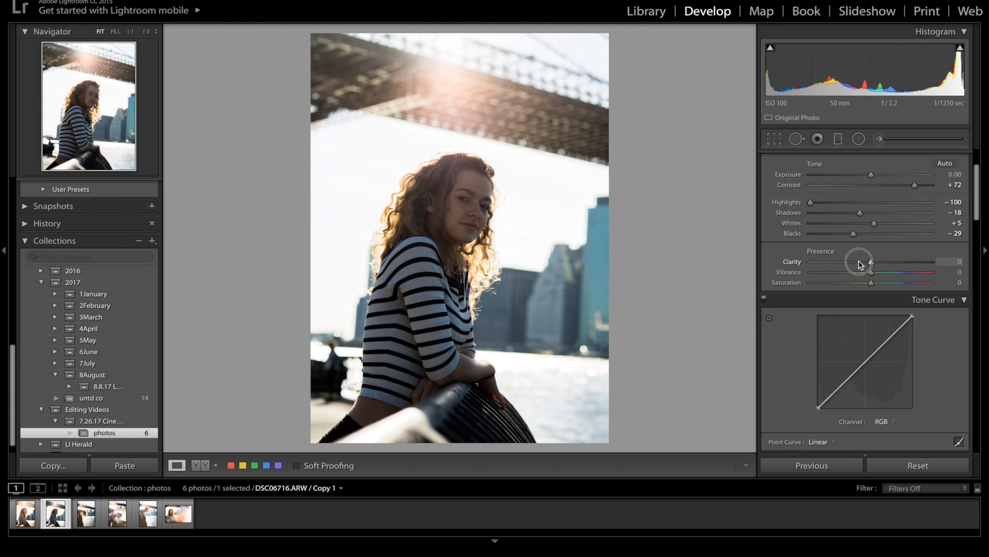
pyautogui.moveTo(858, 264); pyautogui.dragTo(865, 264)
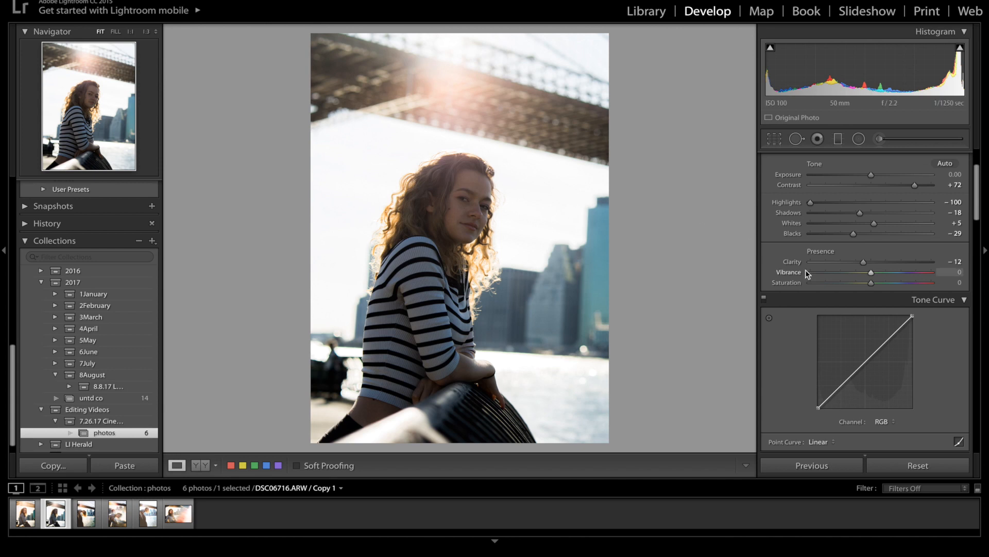
pyautogui.click(882, 262)
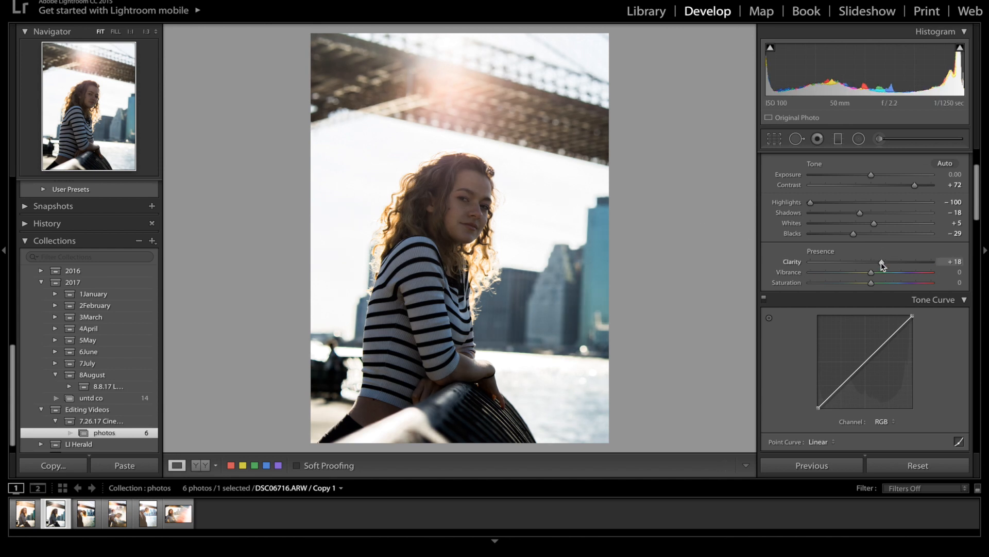
pyautogui.hotkey('ctrl', 'z')
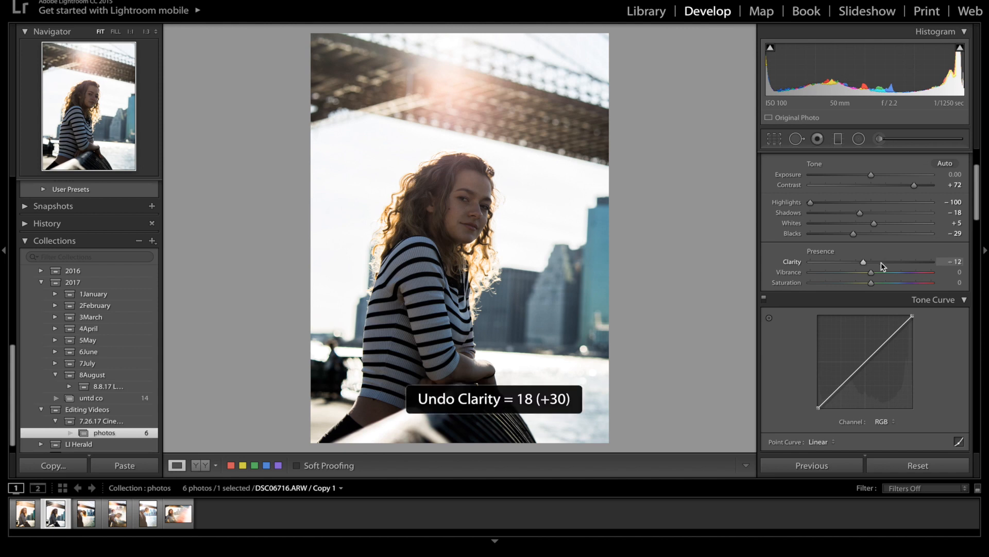
pyautogui.moveTo(898, 272); pyautogui.dragTo(862, 283)
# Shape the RGB tone curve by raising its black point, adding a low shadow point and anchoring the midpoint for faded blacks
pyautogui.scroll(-3, 869, 356)
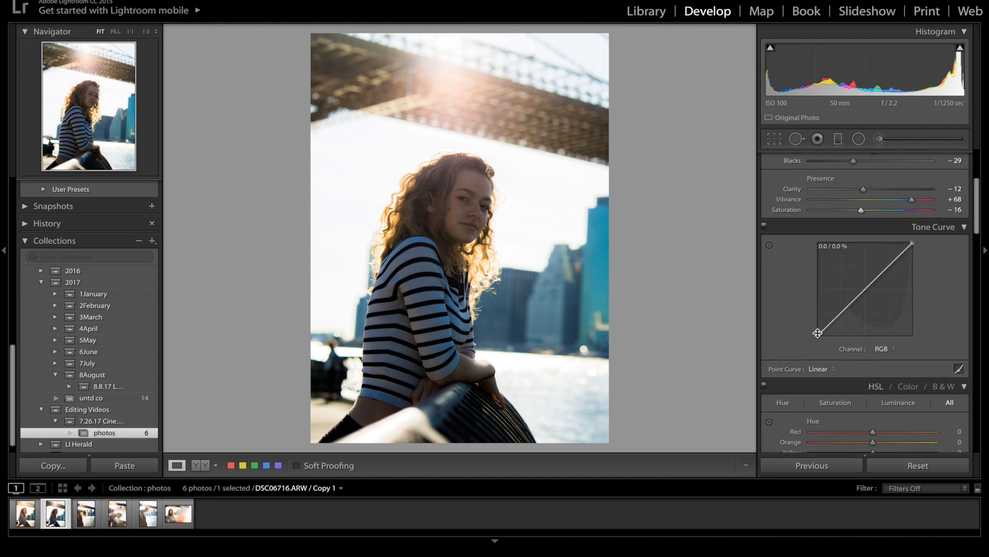
pyautogui.moveTo(818, 333); pyautogui.dragTo(861, 293)
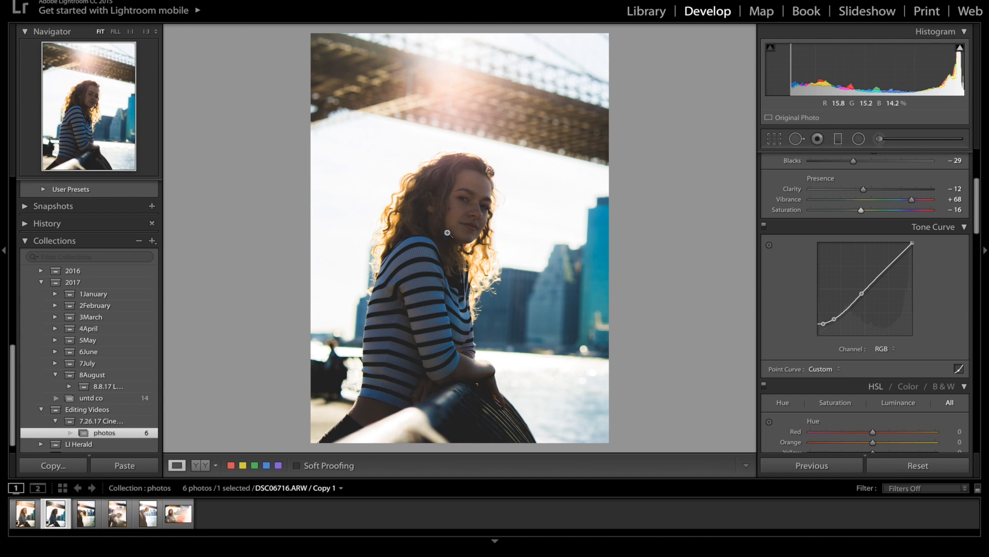
# Shift the yellow hue to -29 in the HSL adjustments
pyautogui.scroll(-3, 856, 394)
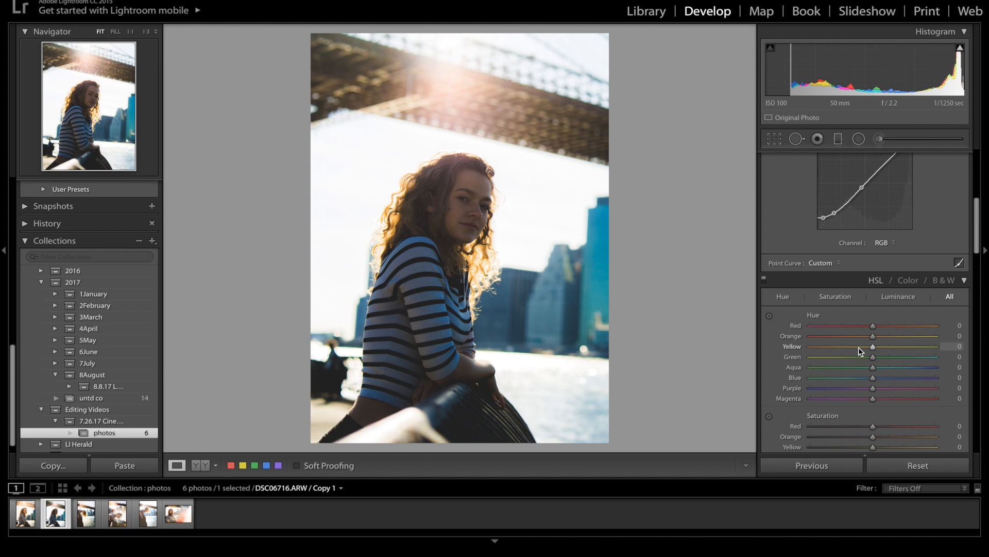
pyautogui.scroll(-5, 858, 348)
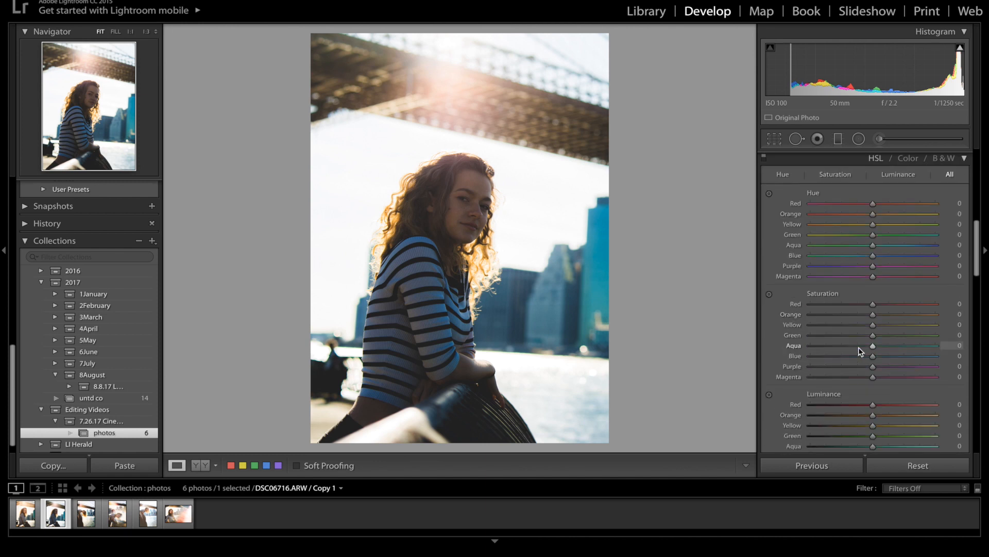
pyautogui.click(854, 218)
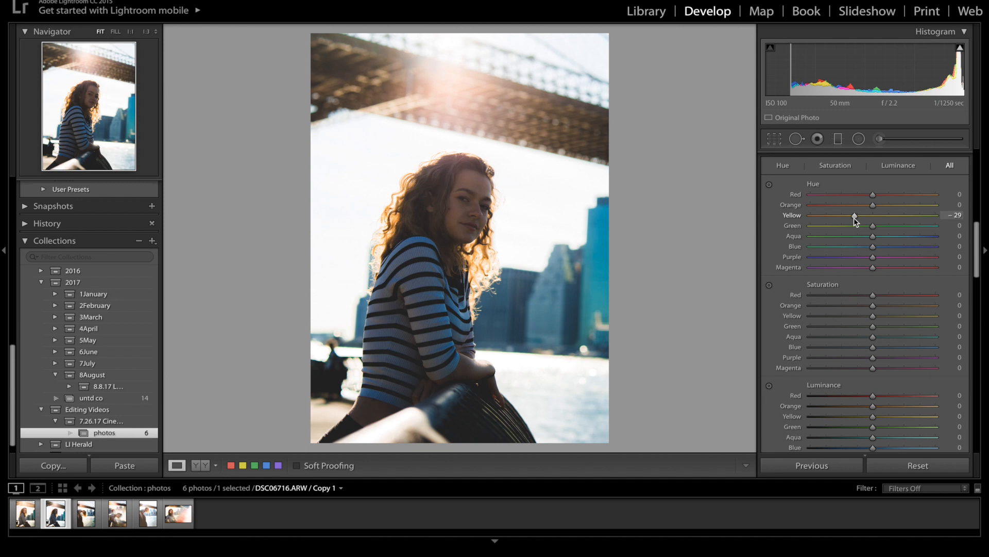
# Raise the orange saturation to +18 and set all eight HSL luminance colors, red through magenta, to +45
pyautogui.click(884, 307)
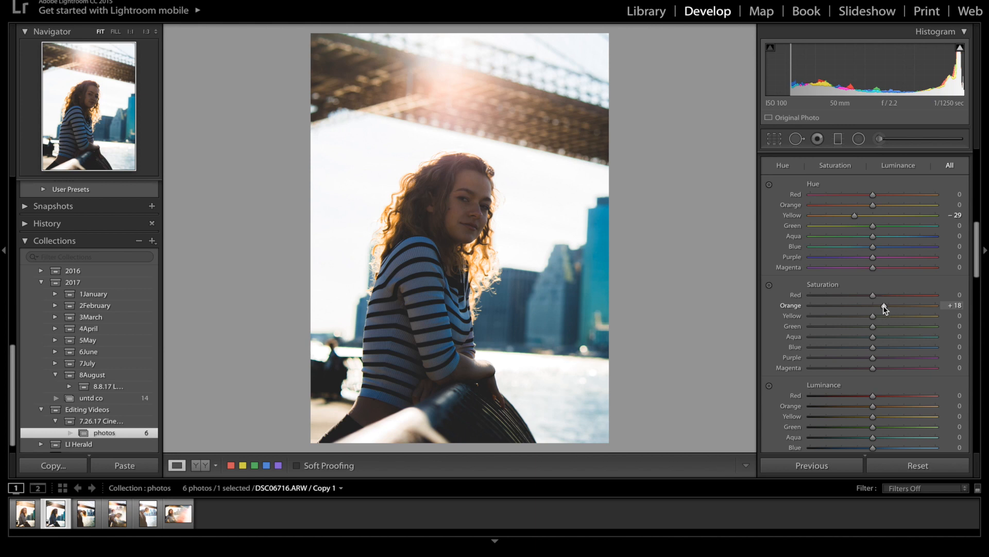
pyautogui.scroll(-3, 885, 308)
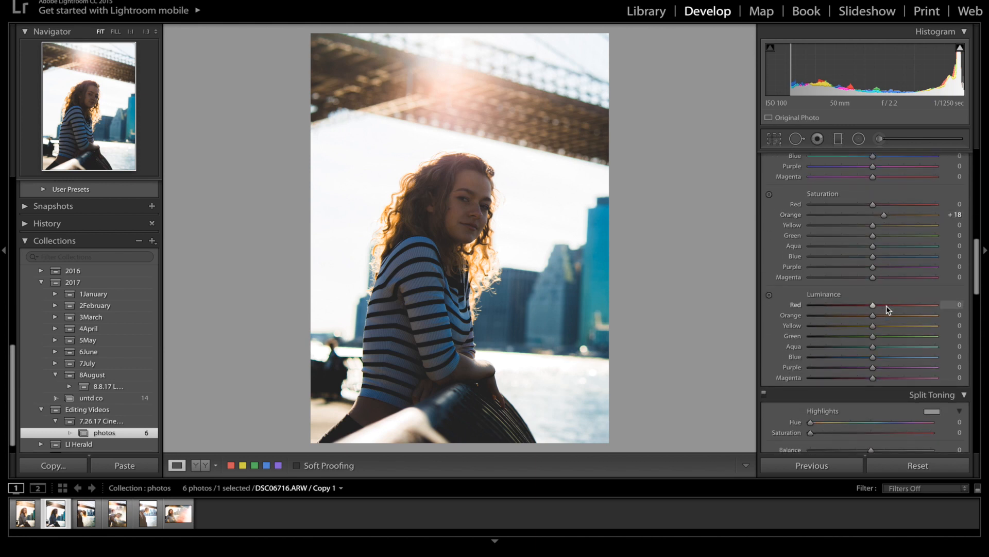
pyautogui.moveTo(887, 308); pyautogui.dragTo(902, 308)
pyautogui.click(901, 315)
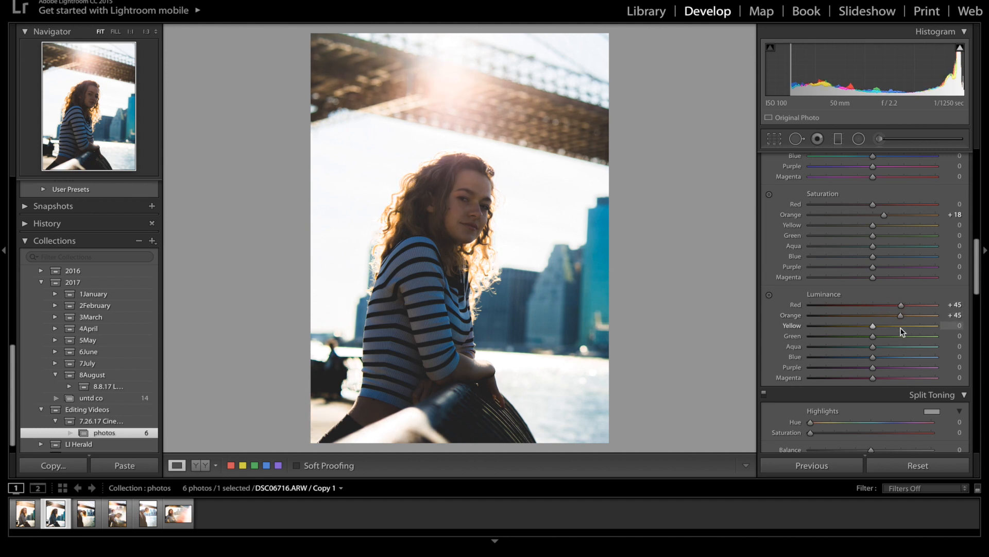
pyautogui.click(901, 326)
pyautogui.click(901, 336)
pyautogui.click(901, 346)
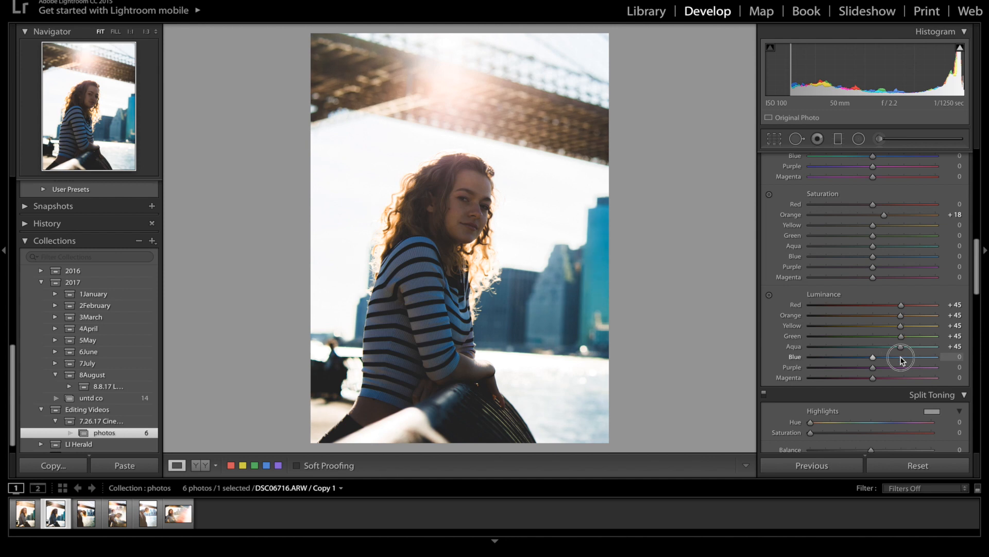
pyautogui.click(901, 356)
pyautogui.click(901, 366)
pyautogui.click(901, 378)
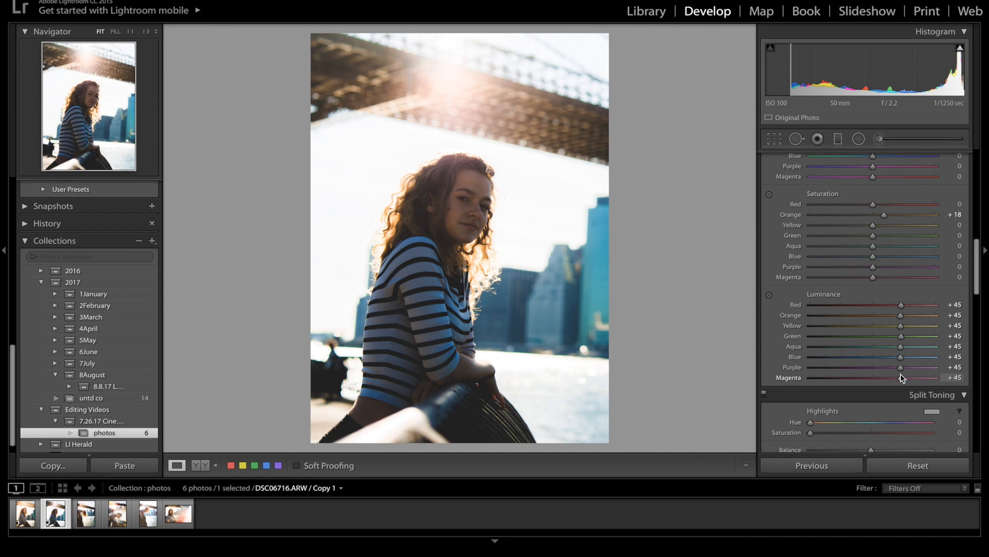
# Tint the highlights a warm yellow in split toning with hue 47 and saturation 42
pyautogui.scroll(-5, 902, 378)
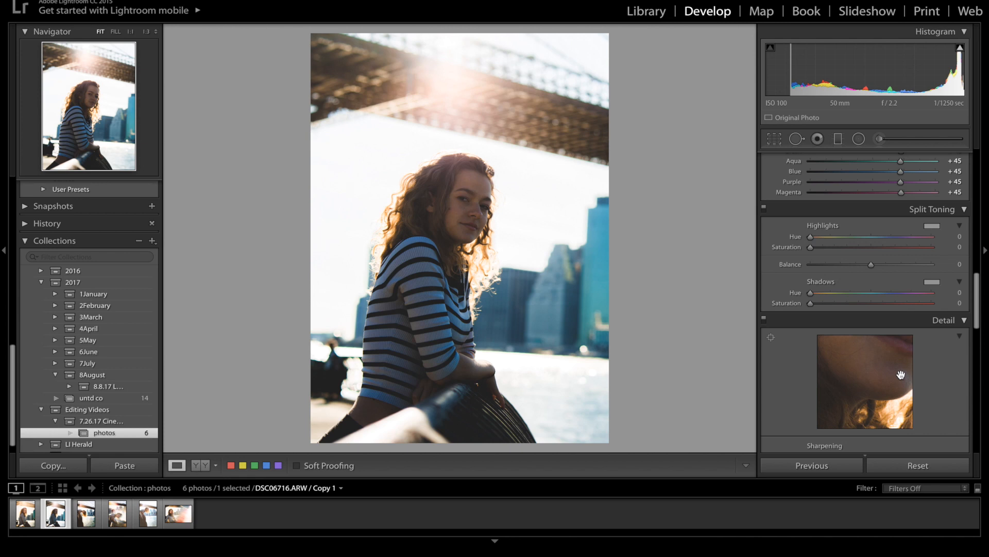
pyautogui.click(931, 225)
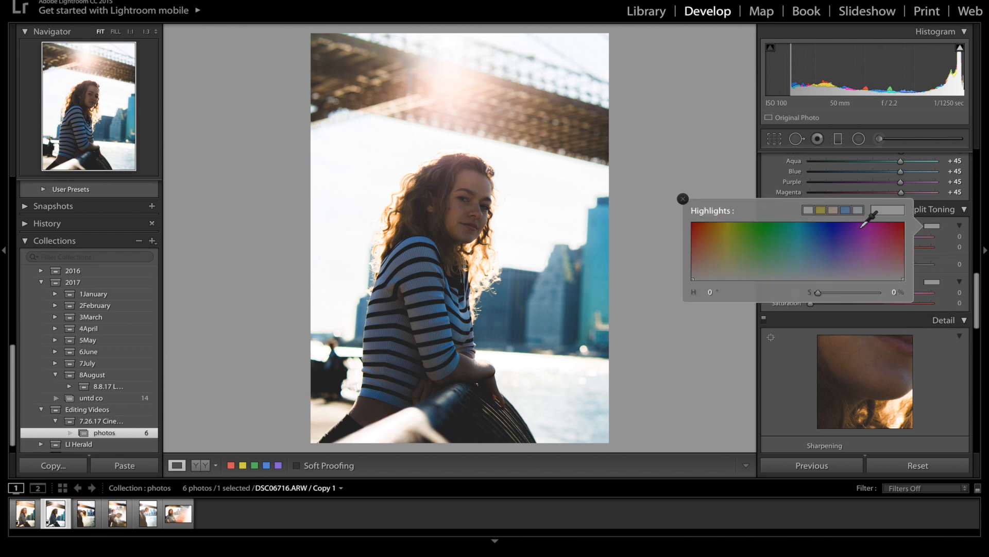
pyautogui.click(721, 254)
pyautogui.moveTo(720, 253); pyautogui.dragTo(719, 255)
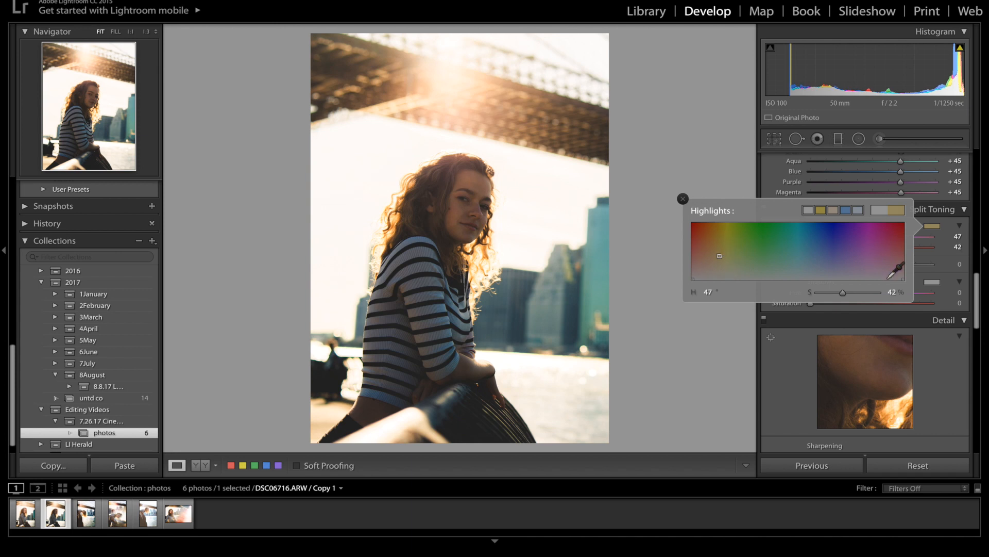
# Give the split-toning shadows a subtle orange tint with hue 33 and saturation 14
pyautogui.click(932, 282)
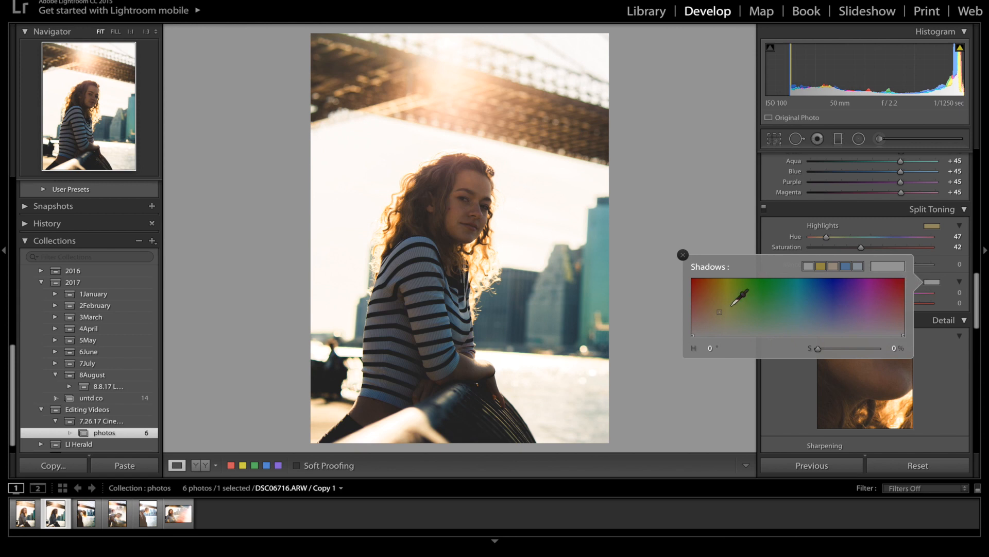
pyautogui.click(706, 329)
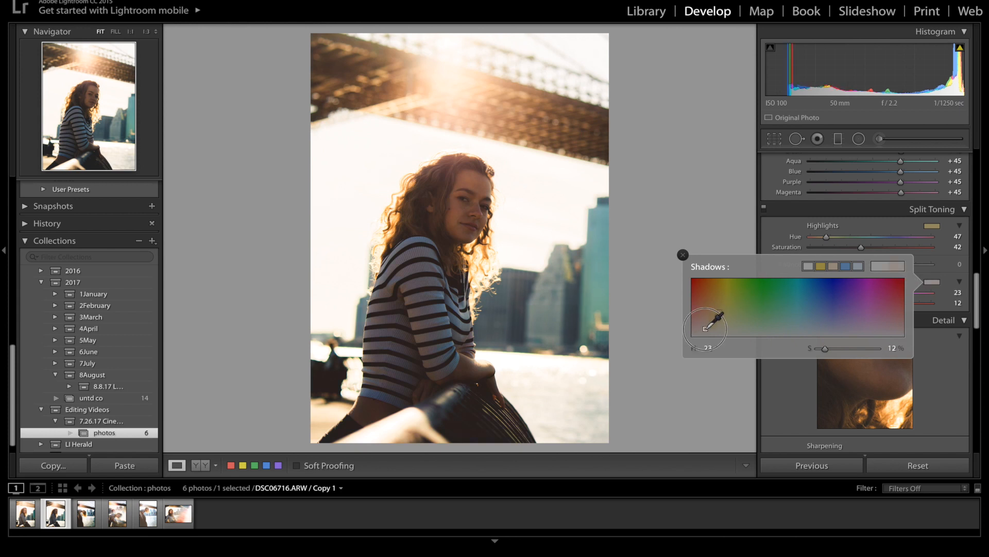
pyautogui.moveTo(705, 328); pyautogui.dragTo(711, 328)
pyautogui.click(931, 285)
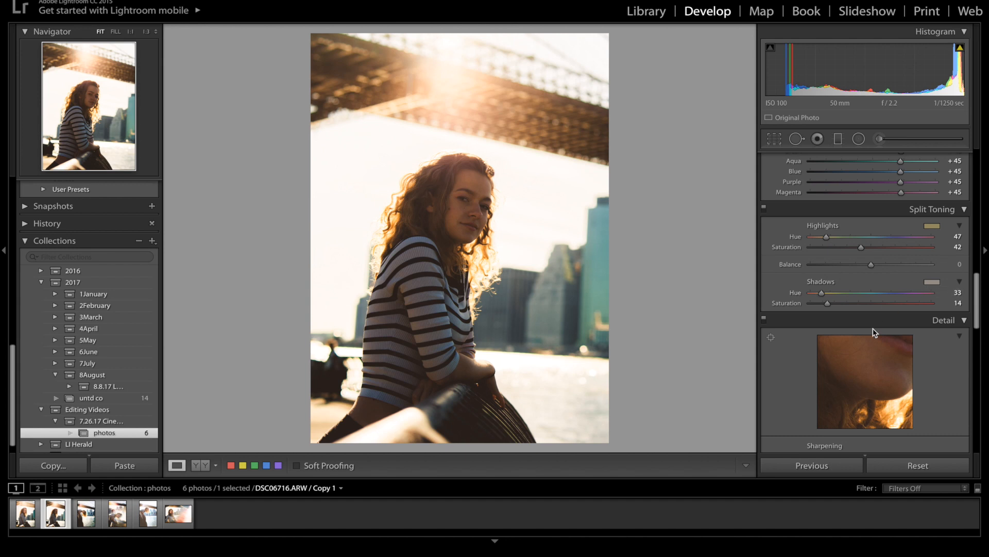
# Rotate the photo by -3.9 in the manual lens corrections and constrain the crop to remove empty edges
pyautogui.scroll(-1, 873, 330)
pyautogui.scroll(-5, 873, 329)
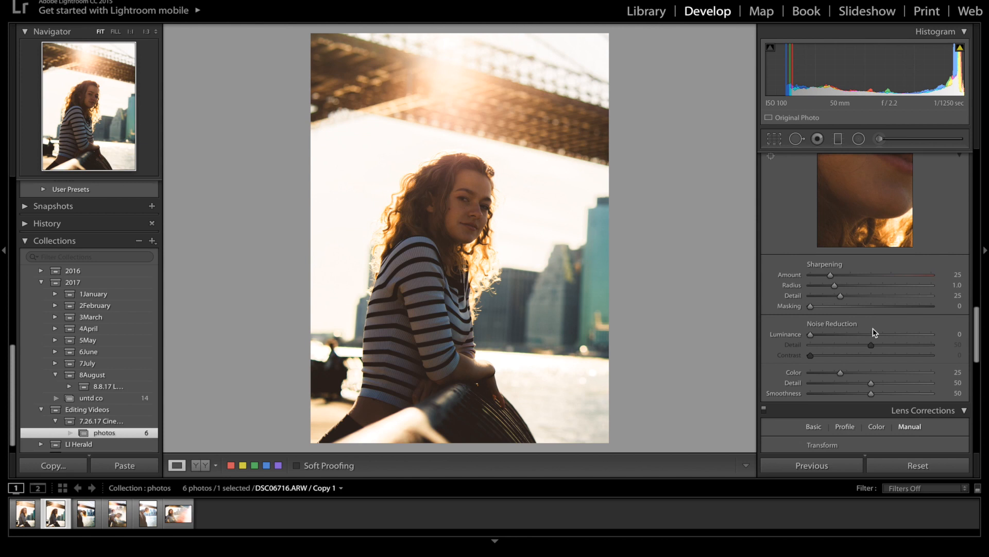
pyautogui.scroll(-4, 874, 331)
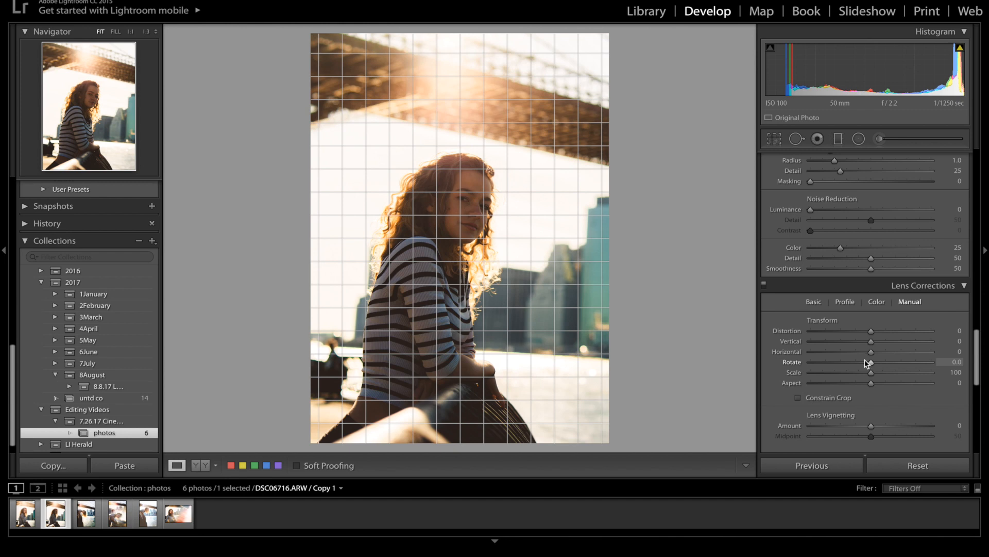
pyautogui.moveTo(867, 363); pyautogui.dragTo(846, 360)
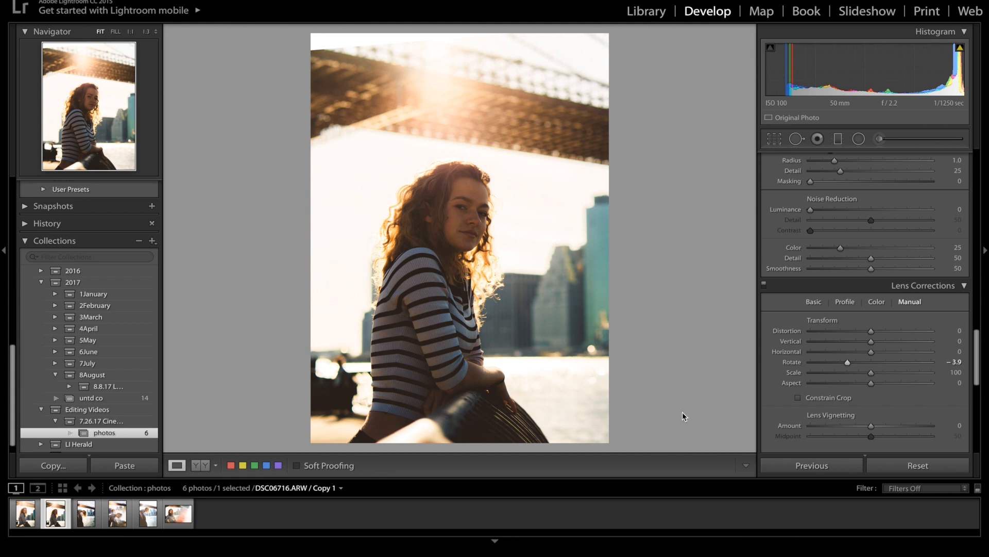
pyautogui.scroll(-2, 881, 386)
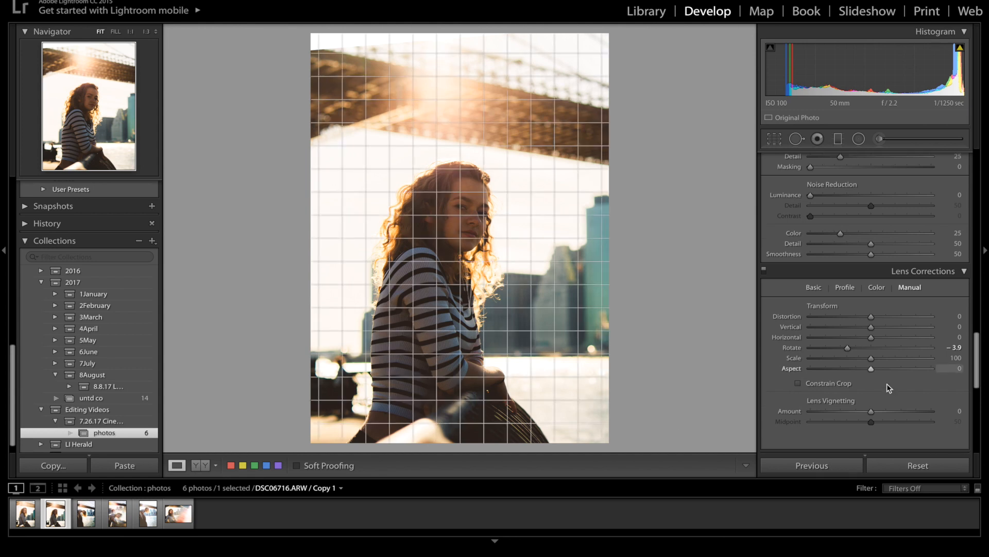
pyautogui.click(828, 377)
# Darken the frame's edges with a Highlight Priority post-crop vignette amount of -25
pyautogui.scroll(-5, 870, 391)
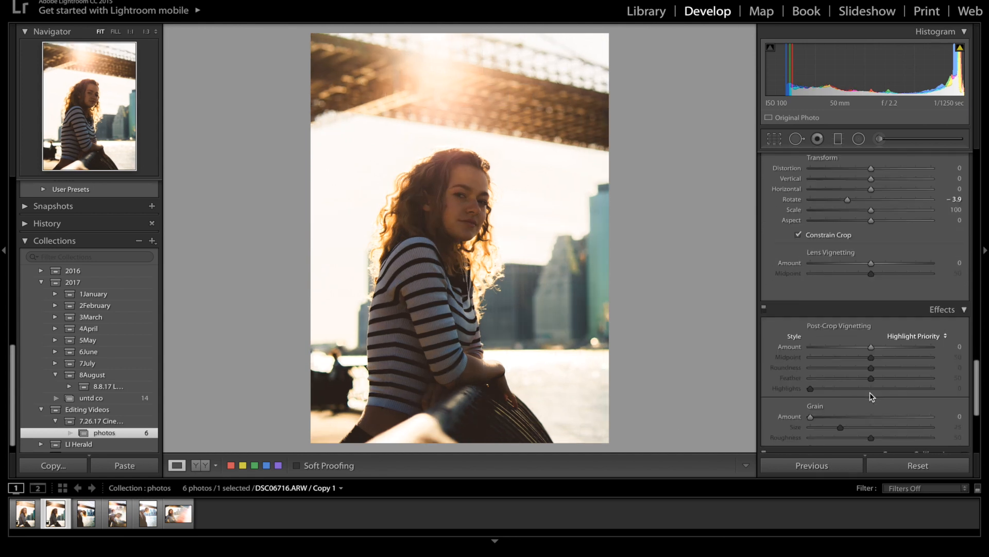
pyautogui.scroll(-2, 870, 391)
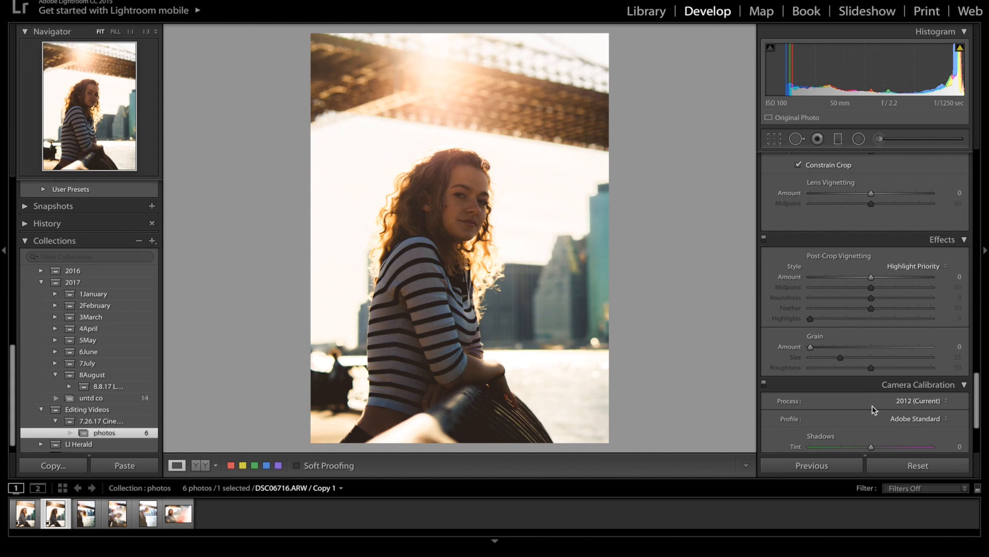
pyautogui.moveTo(861, 274); pyautogui.dragTo(856, 278)
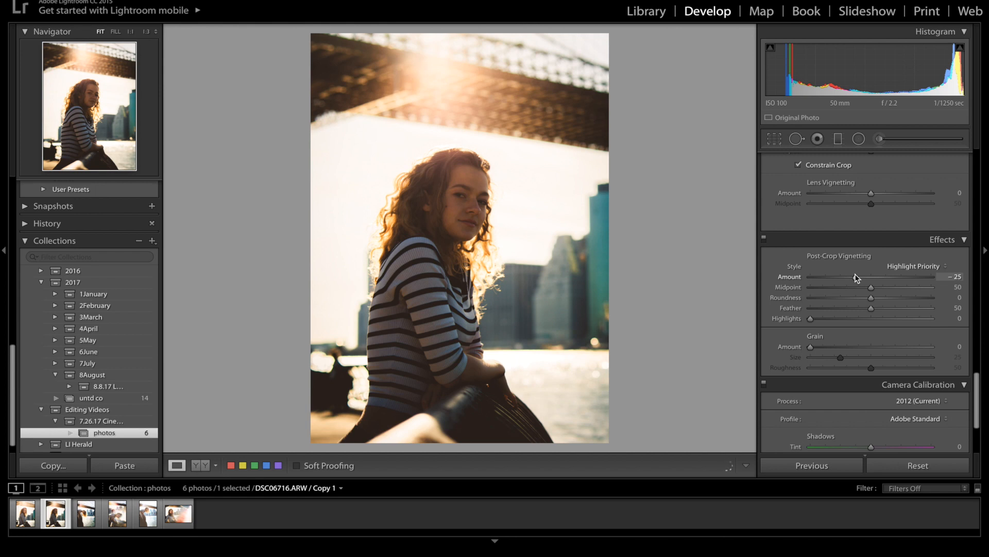
# Paint an adjustment brush mask over the woman from her hair down to her waist with brush size 10
pyautogui.scroll(-4, 855, 279)
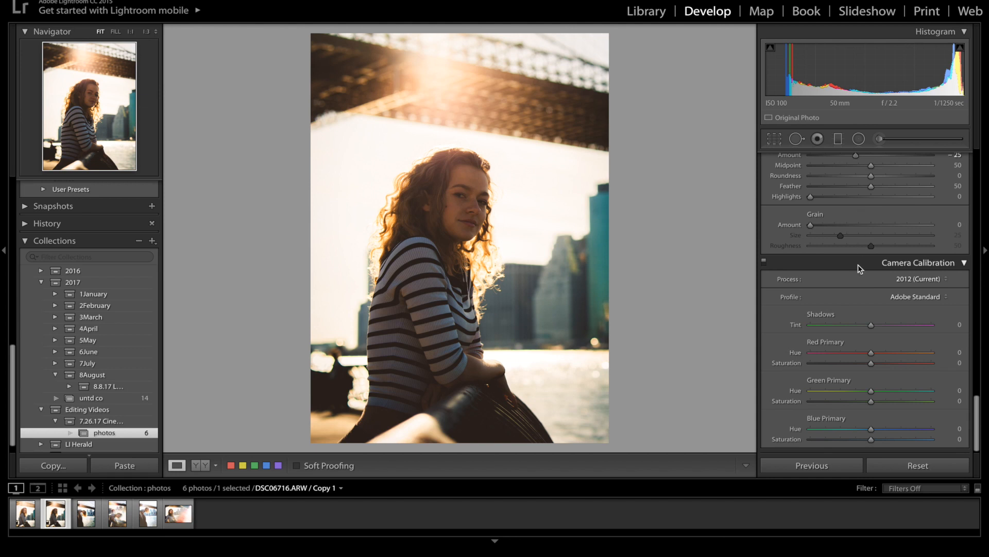
pyautogui.scroll(10, 858, 264)
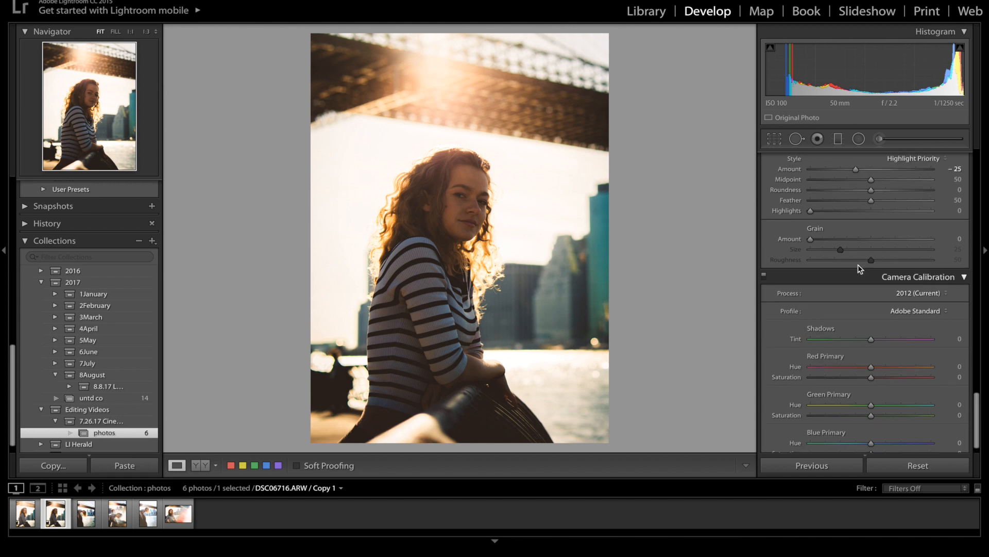
pyautogui.scroll(10, 859, 268)
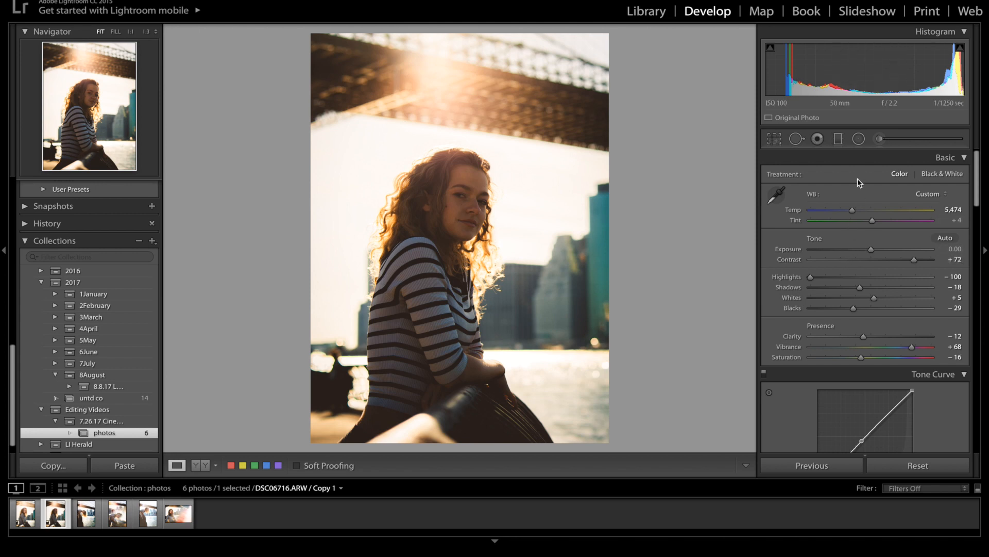
pyautogui.click(880, 141)
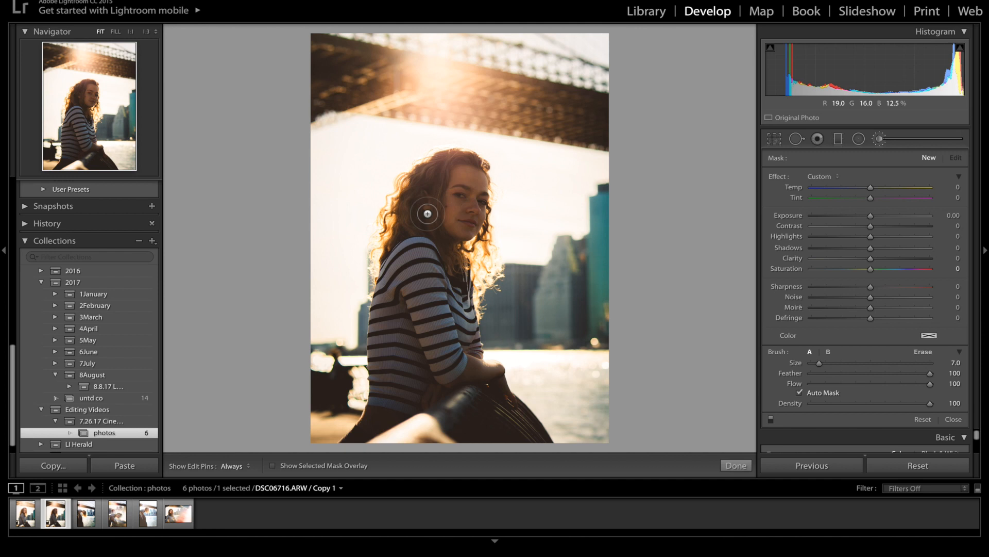
pyautogui.press(']')
pyautogui.press(']')
pyautogui.press(']')
pyautogui.moveTo(417, 207)
pyautogui.mouseDown()
pyautogui.moveTo(442, 168)
pyautogui.moveTo(475, 169)
pyautogui.moveTo(477, 202)
pyautogui.moveTo(465, 228)
pyautogui.moveTo(447, 235)
pyautogui.moveTo(446, 262)
pyautogui.moveTo(460, 178)
pyautogui.moveTo(450, 176)
pyautogui.moveTo(408, 253)
pyautogui.moveTo(438, 177)
pyautogui.moveTo(392, 273)
pyautogui.moveTo(379, 401)
pyautogui.moveTo(363, 430)
pyautogui.mouseUp()
pyautogui.press('h')
pyautogui.press('h')
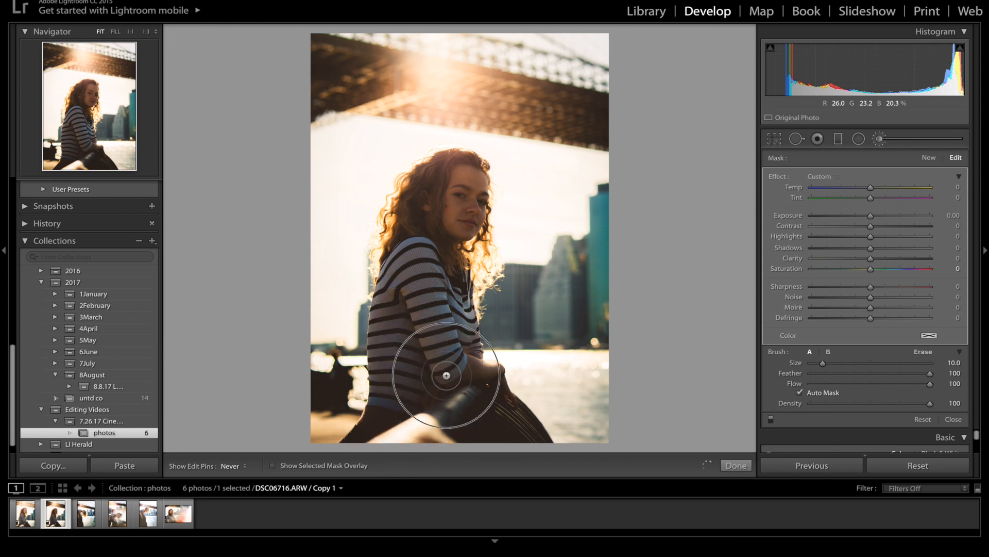
pyautogui.press('h')
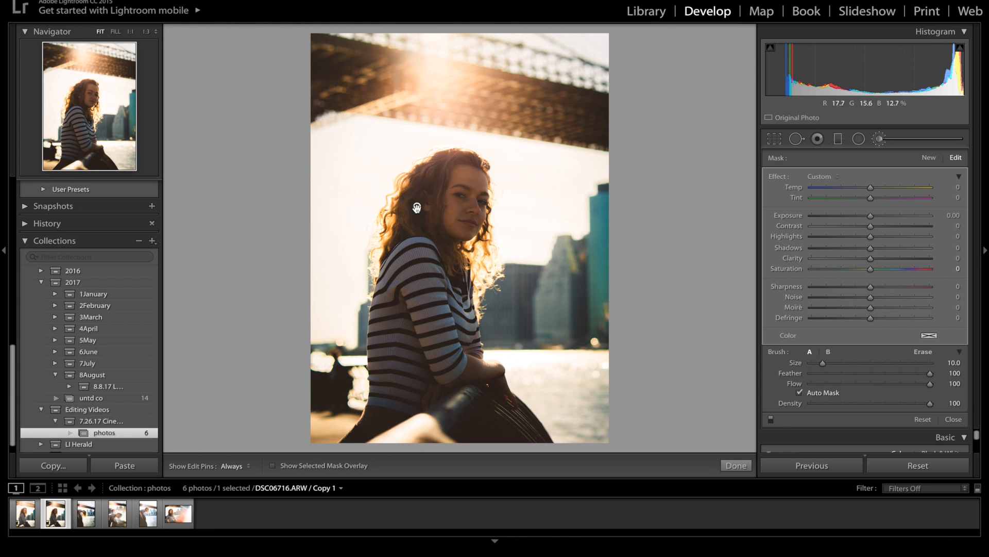
pyautogui.moveTo(417, 207)
# Set the woman's brush mask to exposure 0.50 and highlights 44
pyautogui.click(953, 215)
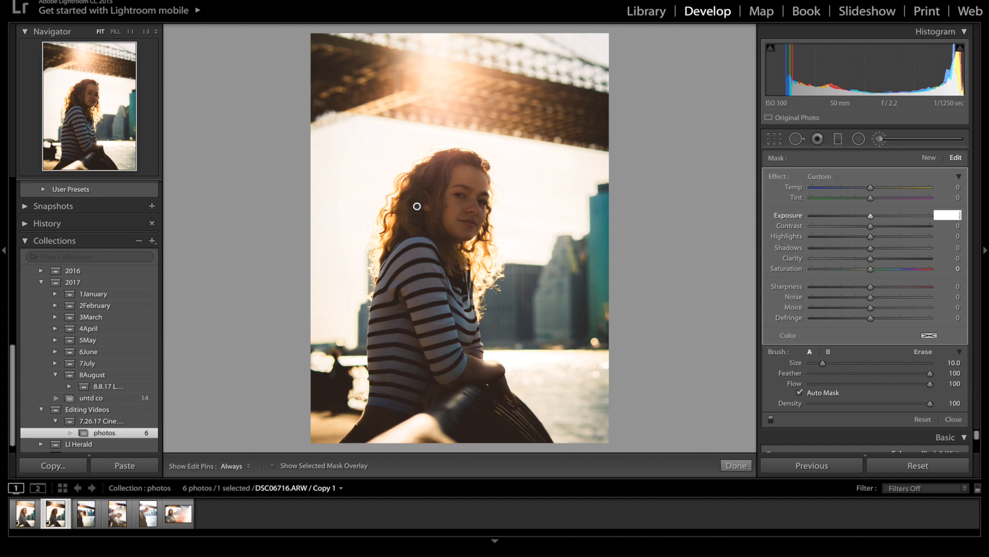
pyautogui.write('.50')
pyautogui.press('Return')
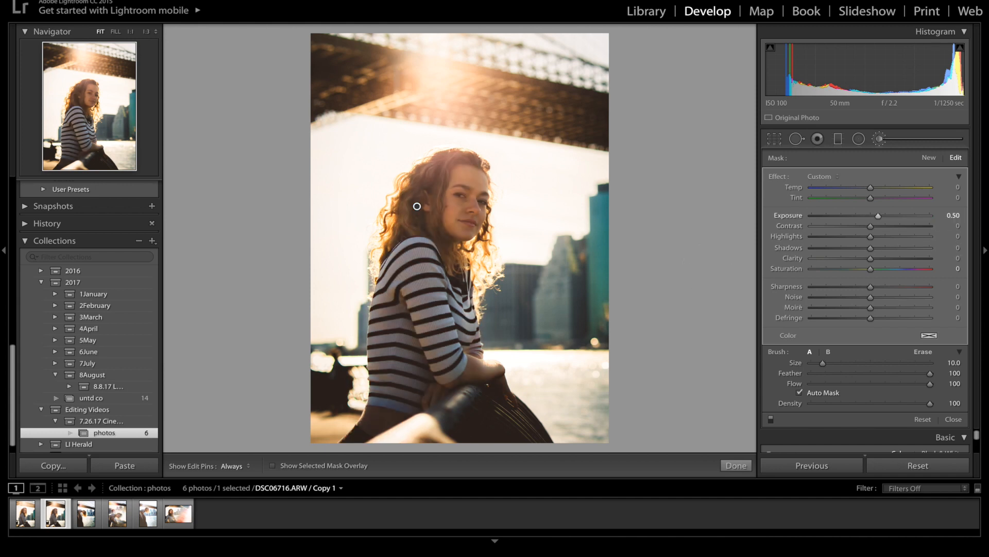
pyautogui.click(957, 237)
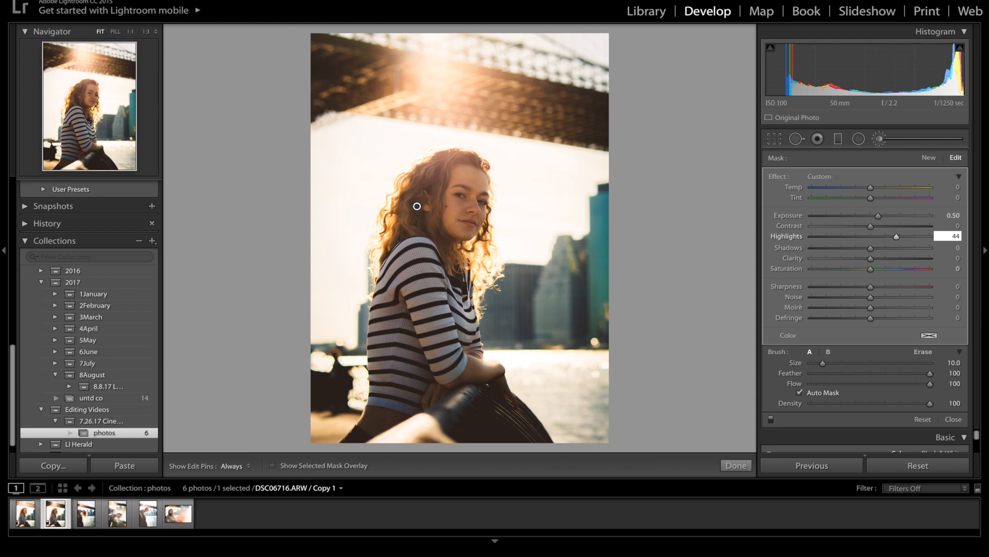
pyautogui.press('Return')
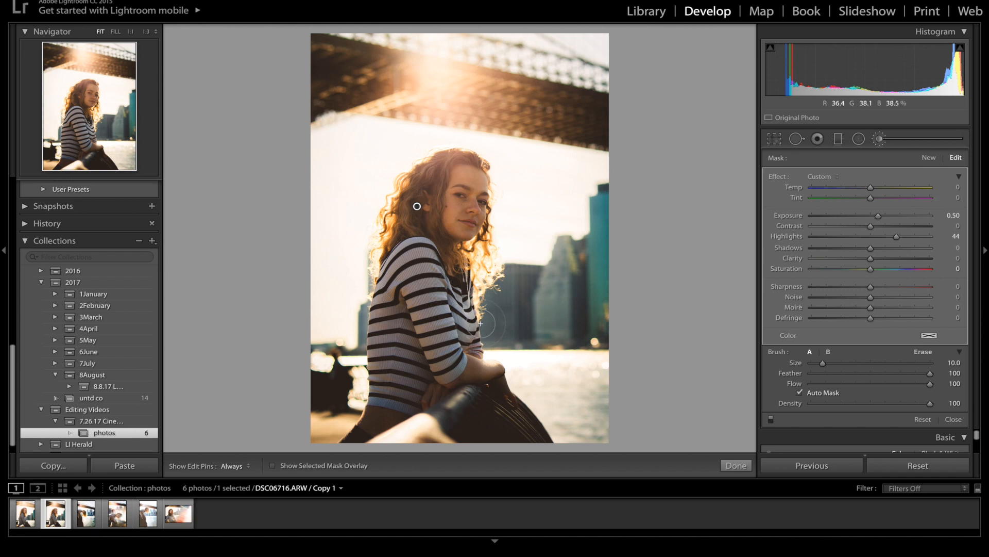
pyautogui.press('h')
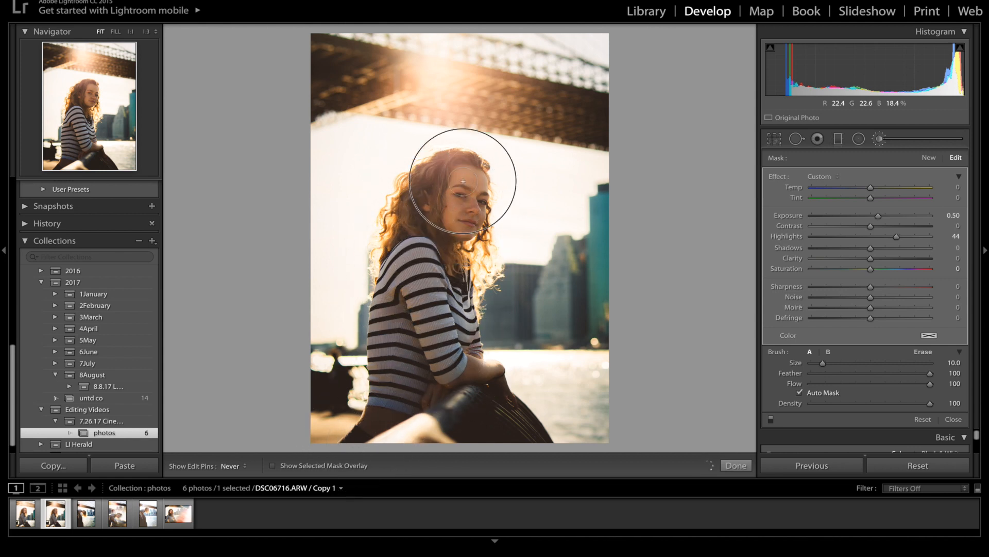
pyautogui.press('h')
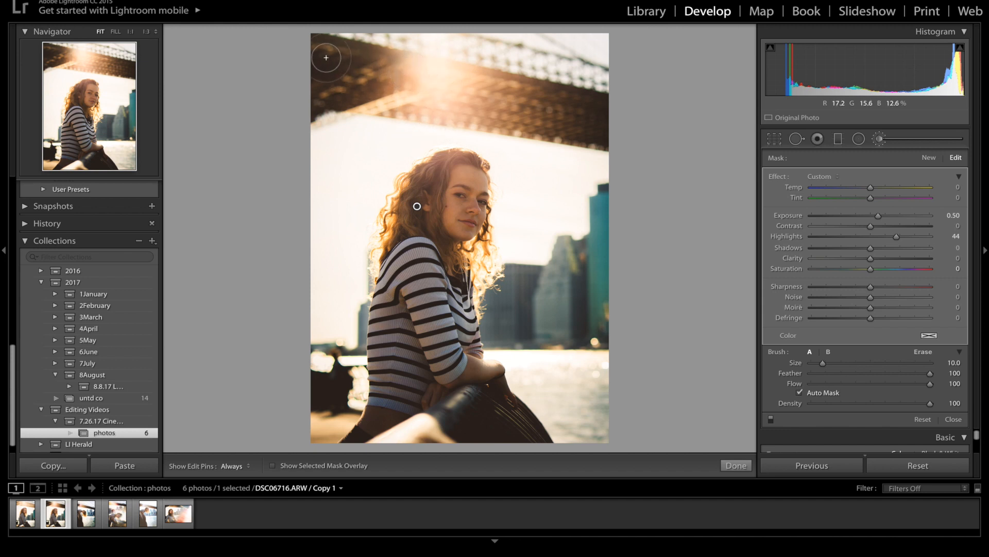
# Paint a new brush mask across the bridge and set its exposure to 1.00
pyautogui.click(928, 158)
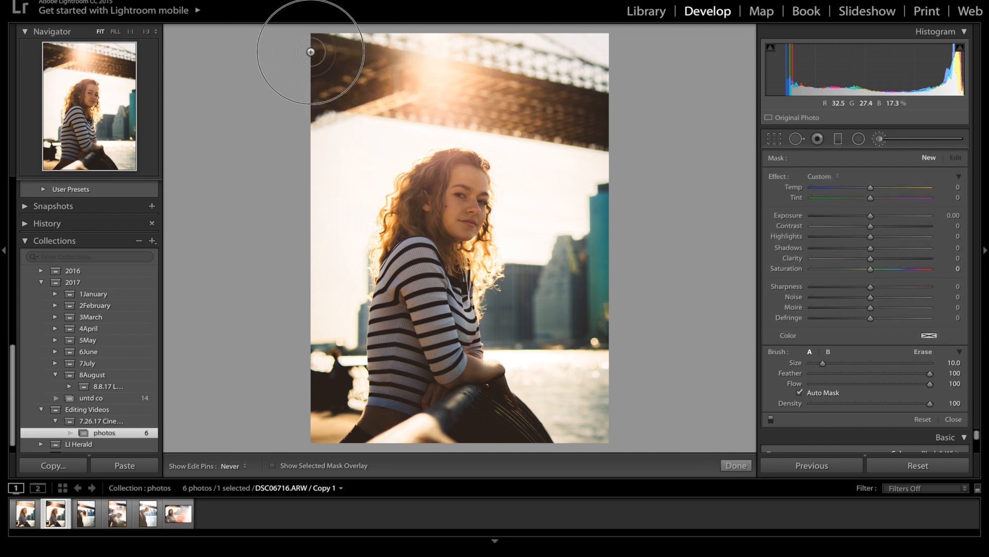
pyautogui.moveTo(311, 51)
pyautogui.mouseDown()
pyautogui.moveTo(320, 94)
pyautogui.moveTo(389, 63)
pyautogui.moveTo(329, 78)
pyautogui.moveTo(332, 106)
pyautogui.moveTo(358, 86)
pyautogui.moveTo(307, 104)
pyautogui.moveTo(350, 67)
pyautogui.moveTo(362, 71)
pyautogui.moveTo(332, 74)
pyautogui.mouseUp()
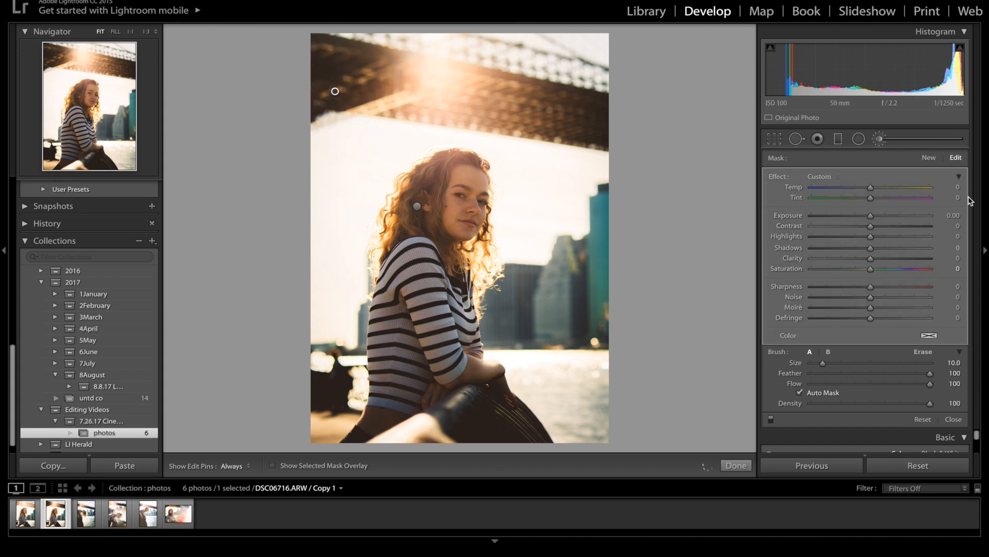
pyautogui.click(953, 215)
pyautogui.write('1')
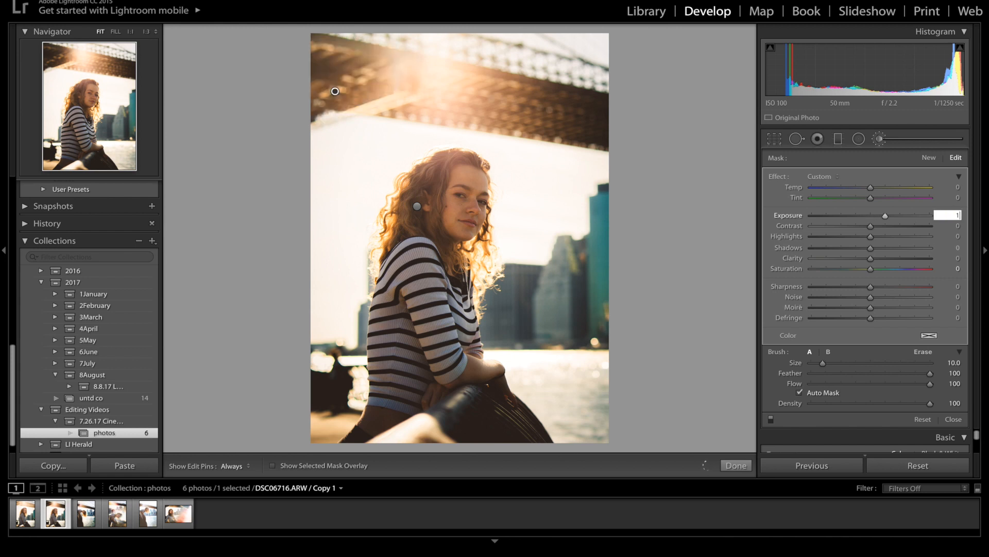
pyautogui.press('Return')
pyautogui.moveTo(474, 91)
pyautogui.mouseDown()
pyautogui.moveTo(496, 90)
pyautogui.moveTo(481, 111)
pyautogui.moveTo(581, 133)
pyautogui.mouseUp()
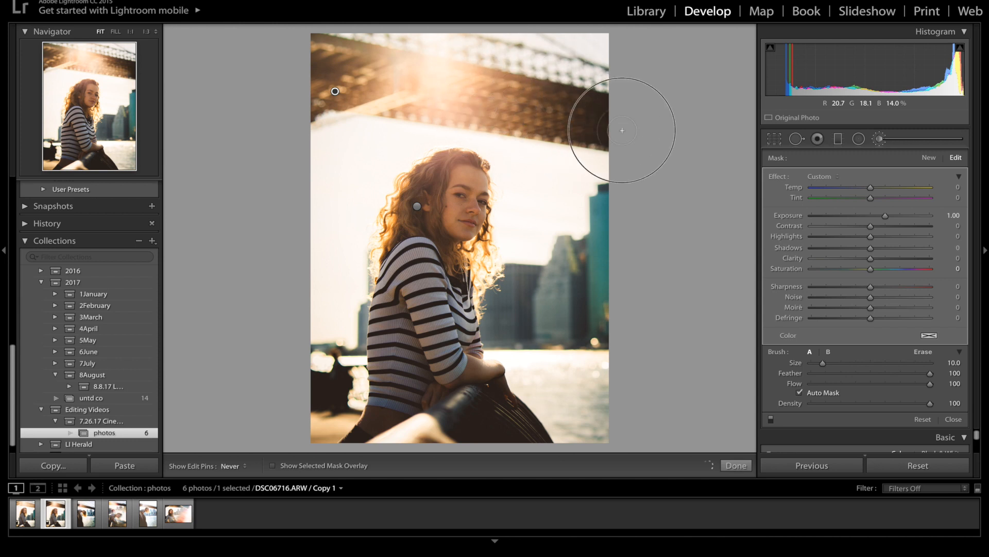
pyautogui.press('h')
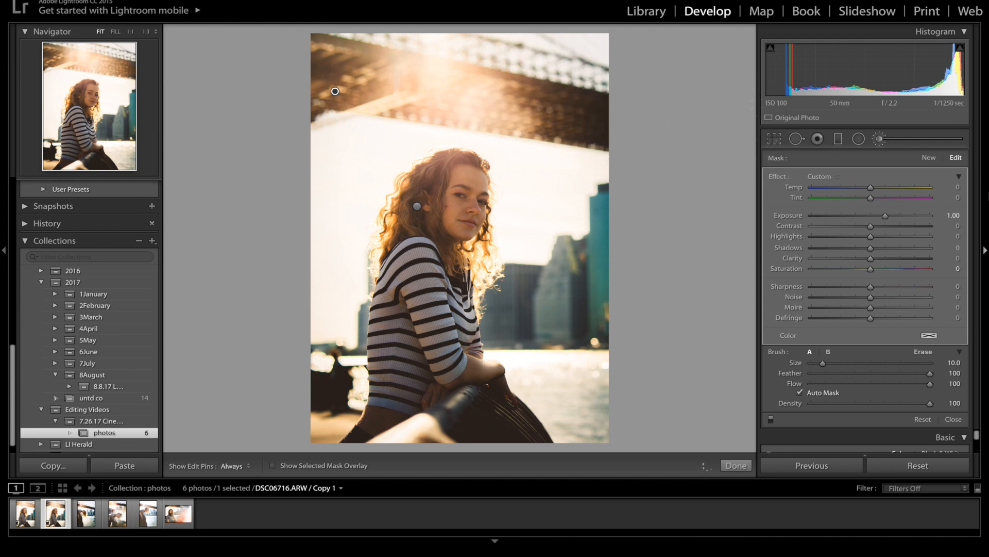
# Undo the last brush stroke and erase the bridge mask's spill along the sky below the bridge's right end
pyautogui.hotkey('ctrl', 'z')
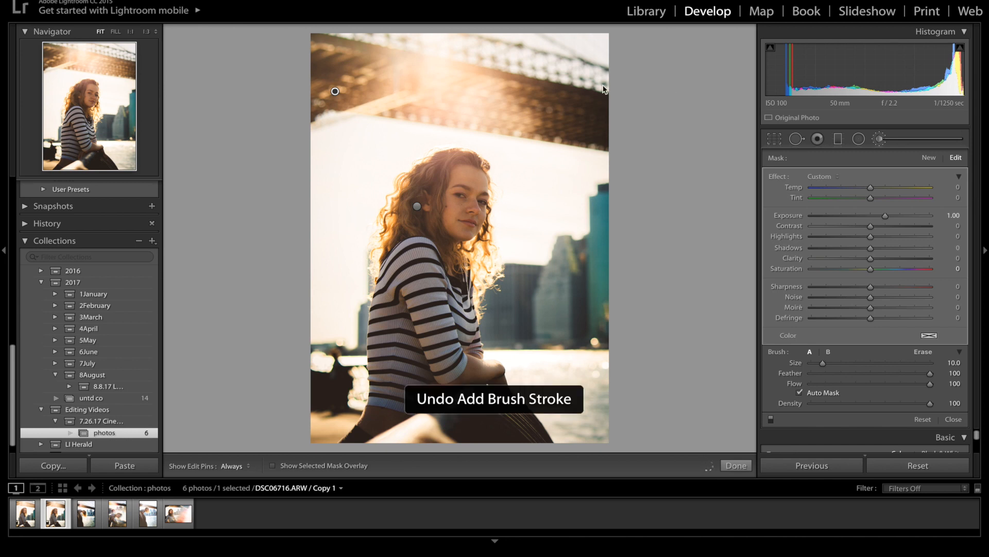
pyautogui.click(923, 353)
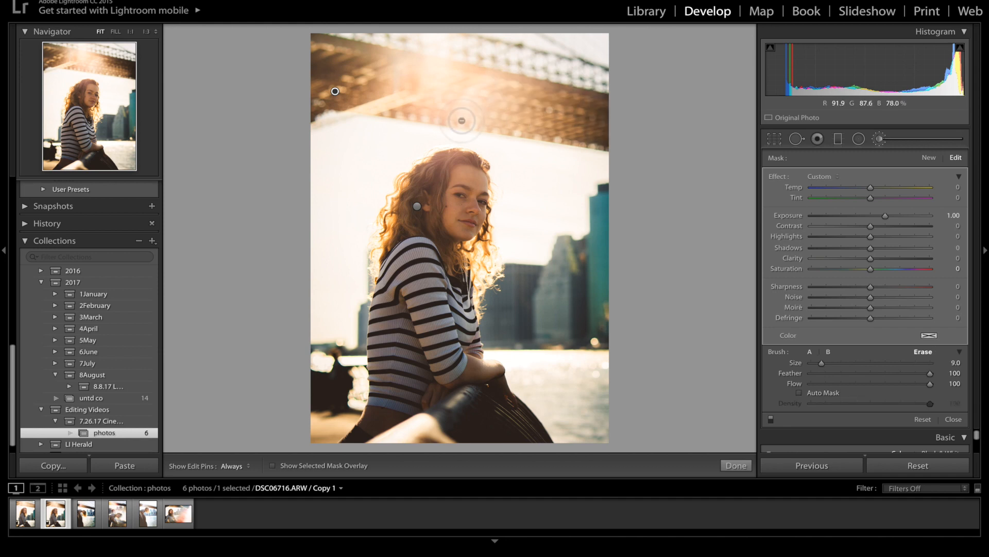
pyautogui.scroll(3, 461, 120)
pyautogui.moveTo(541, 153); pyautogui.dragTo(627, 119)
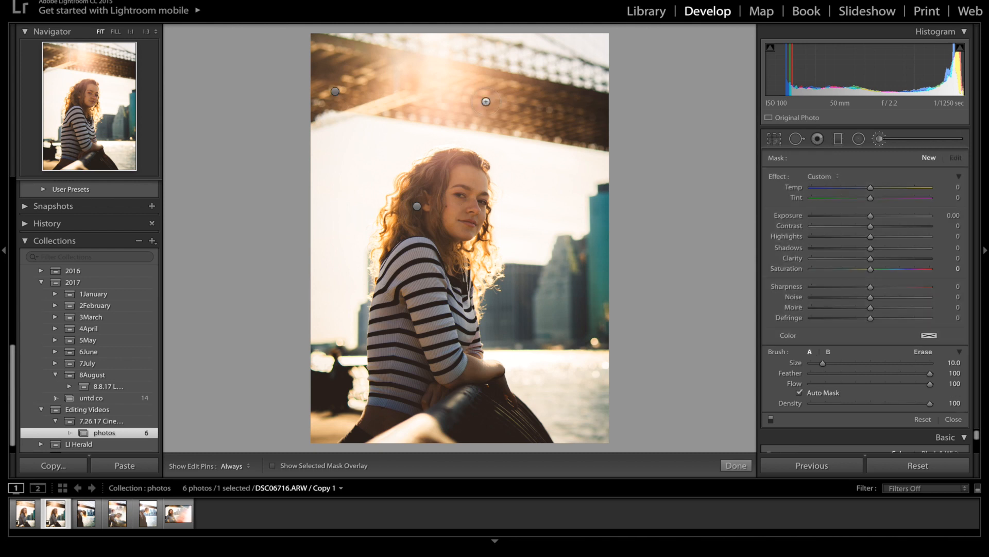
# Paint a new brush mask over the bridge right of its centre and set its exposure to 0.80
pyautogui.moveTo(486, 101)
pyautogui.mouseDown()
pyautogui.moveTo(491, 87)
pyautogui.moveTo(473, 99)
pyautogui.moveTo(593, 139)
pyautogui.moveTo(603, 110)
pyautogui.moveTo(574, 98)
pyautogui.moveTo(490, 93)
pyautogui.moveTo(630, 129)
pyautogui.moveTo(551, 141)
pyautogui.moveTo(934, 272)
pyautogui.moveTo(959, 216)
pyautogui.mouseUp()
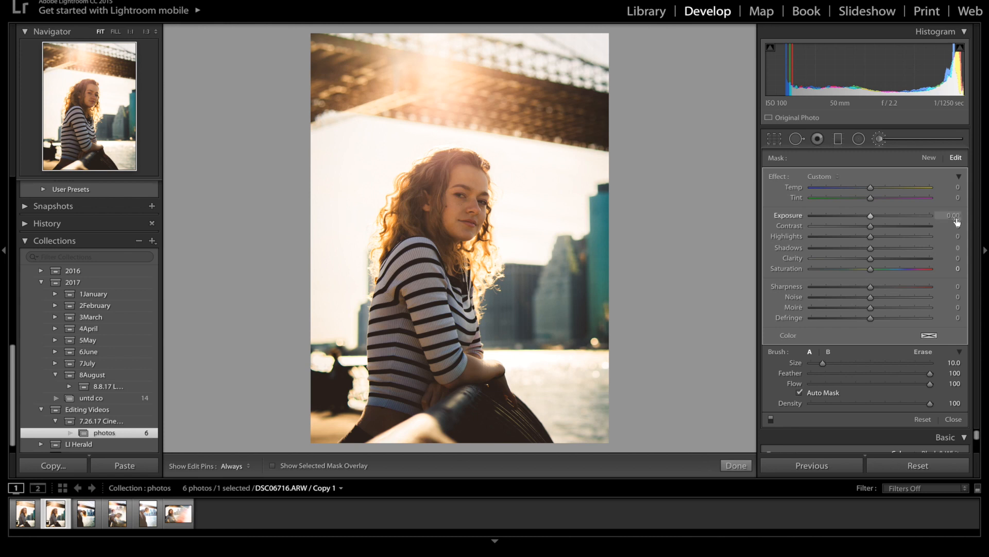
pyautogui.click(954, 216)
pyautogui.write('.80')
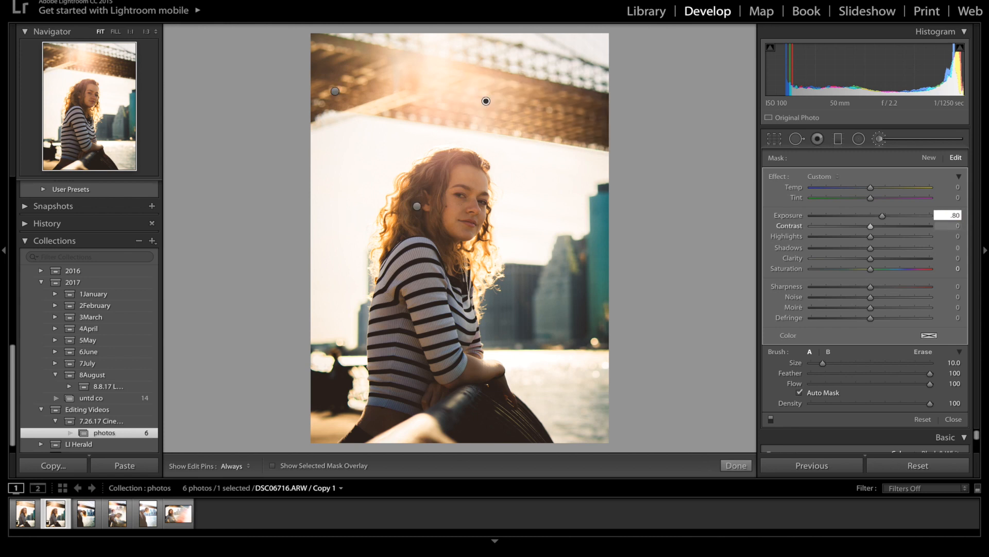
pyautogui.press('Return')
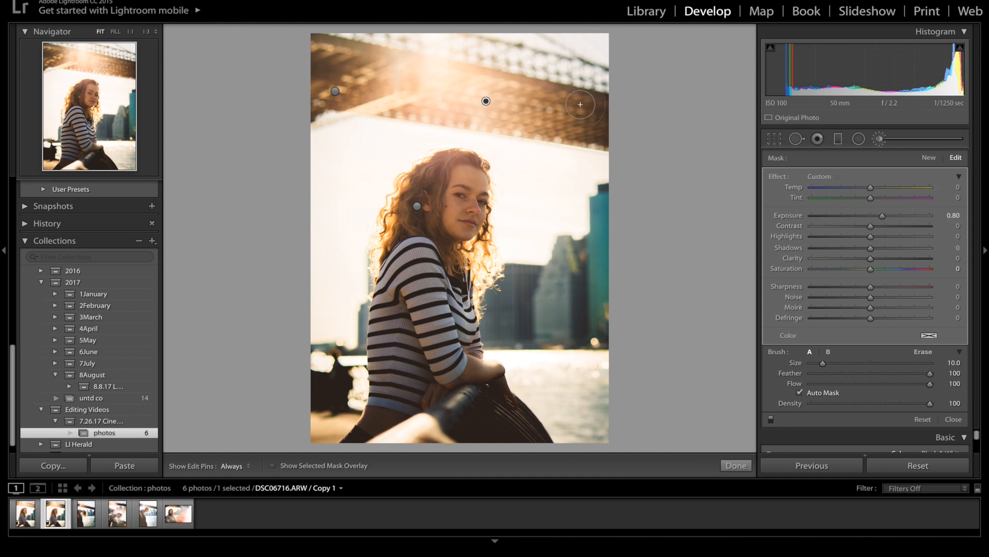
# Paint another new brush mask along the bridge's right part and set its exposure to 0.68
pyautogui.click(928, 158)
pyautogui.moveTo(525, 97)
pyautogui.mouseDown()
pyautogui.moveTo(521, 122)
pyautogui.moveTo(609, 141)
pyautogui.moveTo(608, 111)
pyautogui.moveTo(525, 94)
pyautogui.moveTo(589, 116)
pyautogui.mouseUp()
pyautogui.click(953, 216)
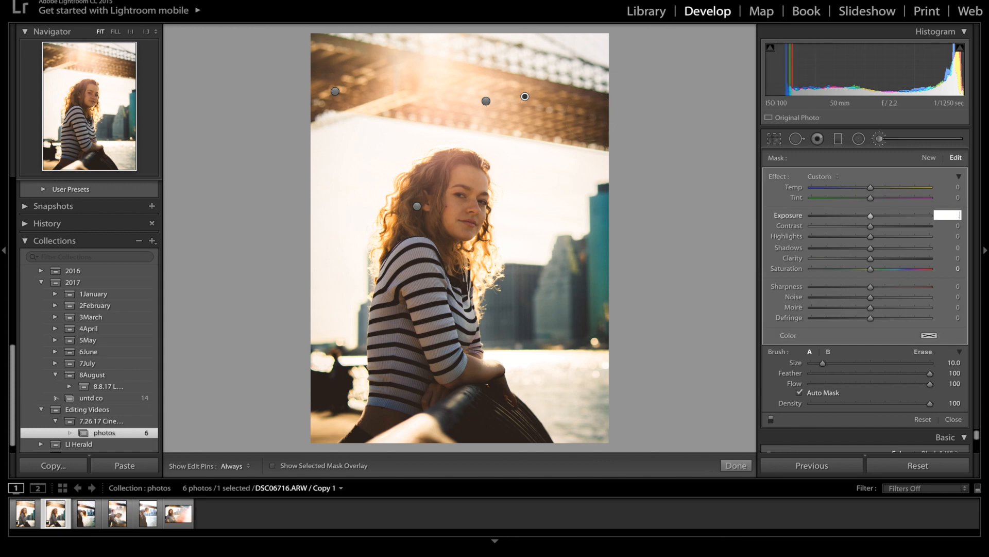
pyautogui.write('.68')
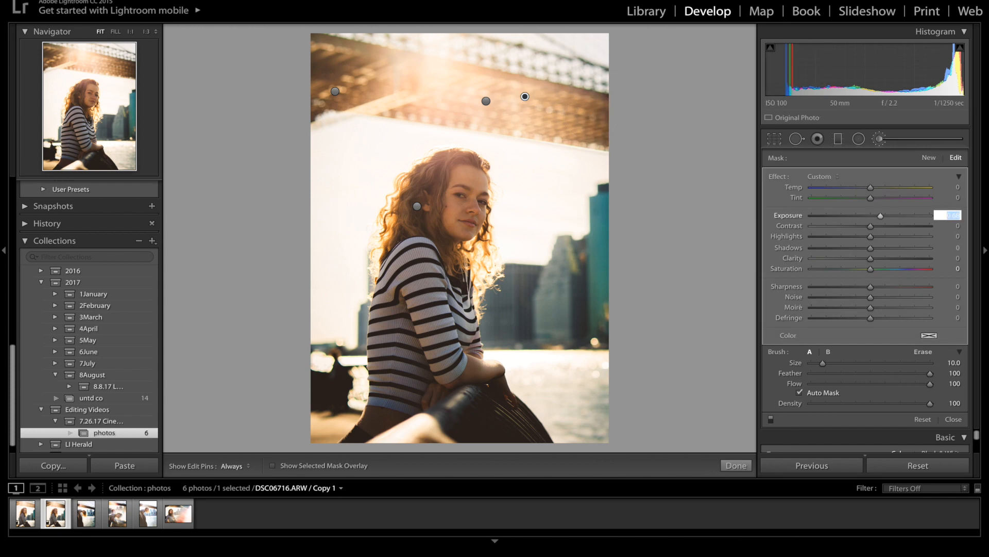
pyautogui.press('Return')
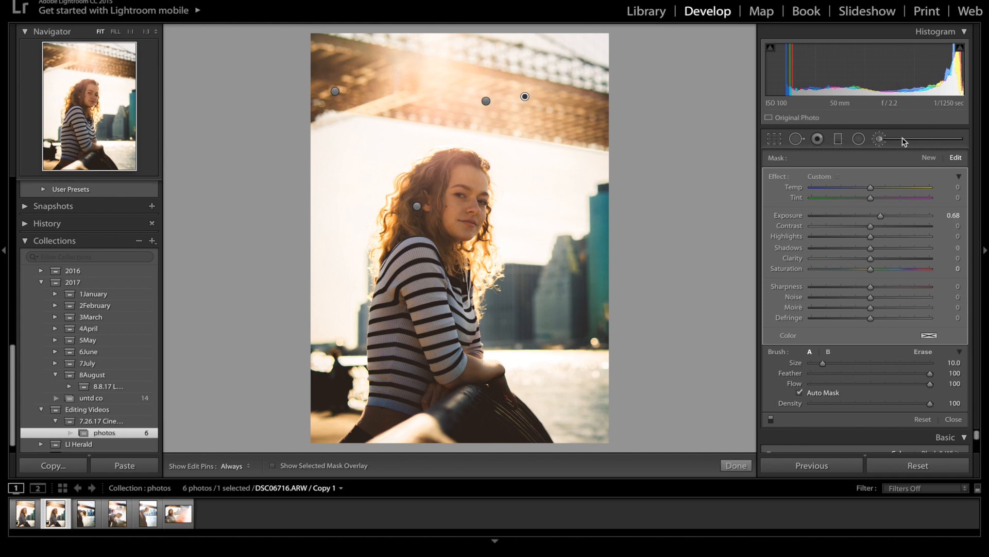
# Paint a new brush mask over the bridge's right and left ends and set its exposure to 0.70
pyautogui.click(929, 156)
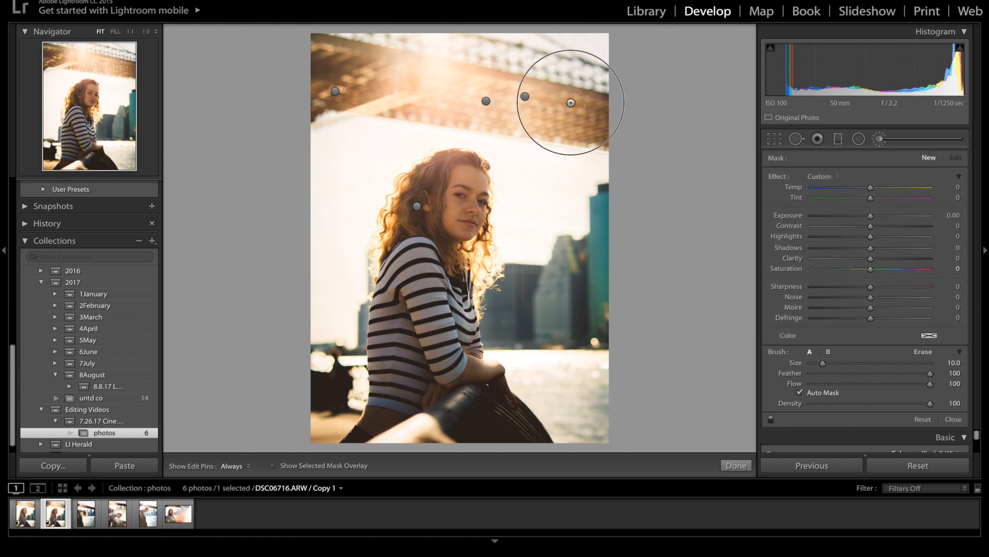
pyautogui.moveTo(579, 127)
pyautogui.mouseDown()
pyautogui.moveTo(615, 129)
pyautogui.moveTo(596, 104)
pyautogui.moveTo(572, 103)
pyautogui.moveTo(611, 137)
pyautogui.moveTo(583, 134)
pyautogui.moveTo(604, 135)
pyautogui.mouseUp()
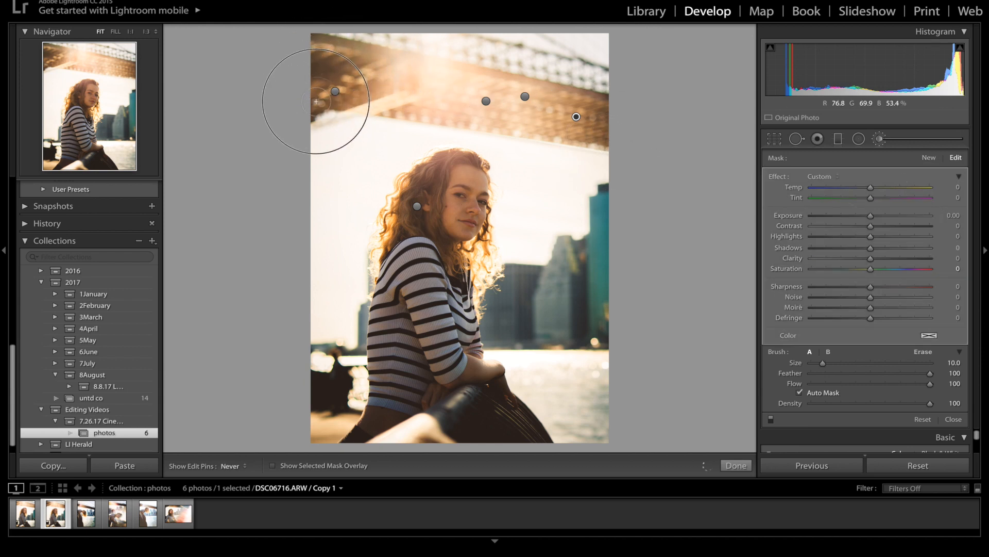
pyautogui.moveTo(316, 101)
pyautogui.mouseDown()
pyautogui.moveTo(389, 82)
pyautogui.moveTo(309, 65)
pyautogui.mouseUp()
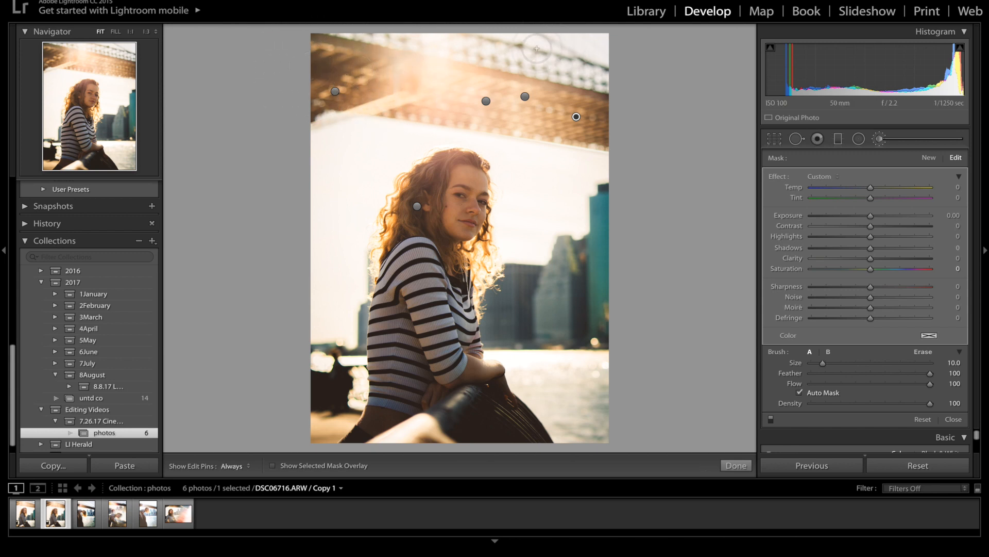
pyautogui.click(957, 216)
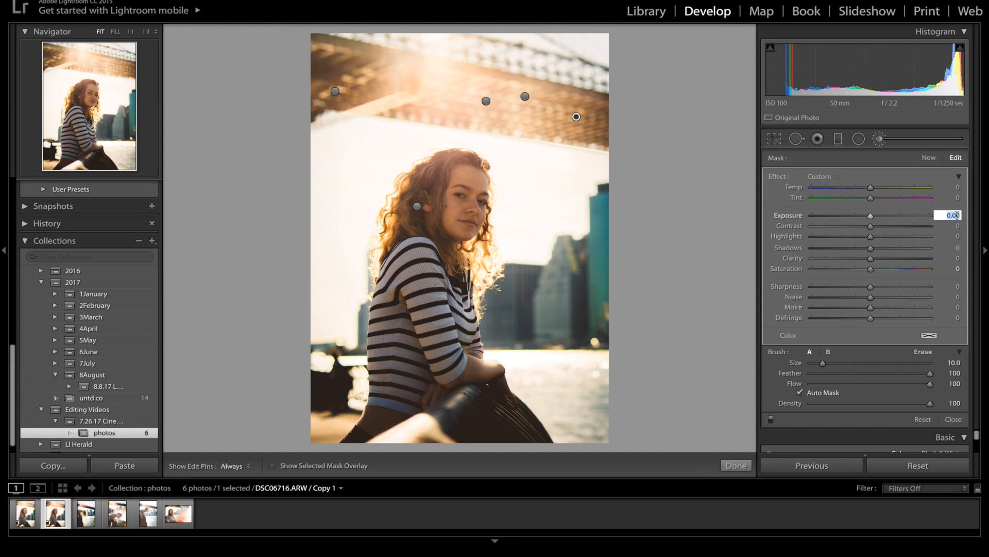
pyautogui.write('.7')
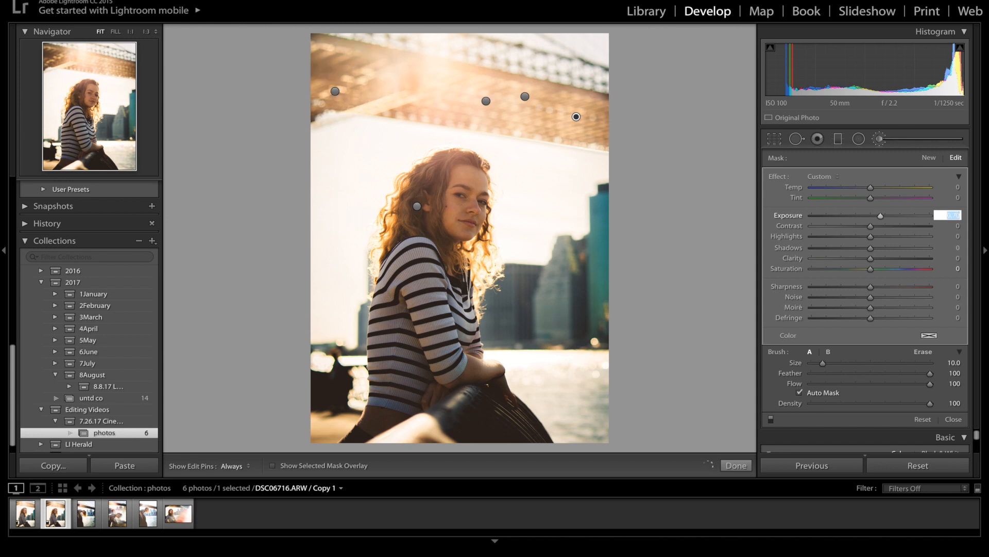
pyautogui.press('Return')
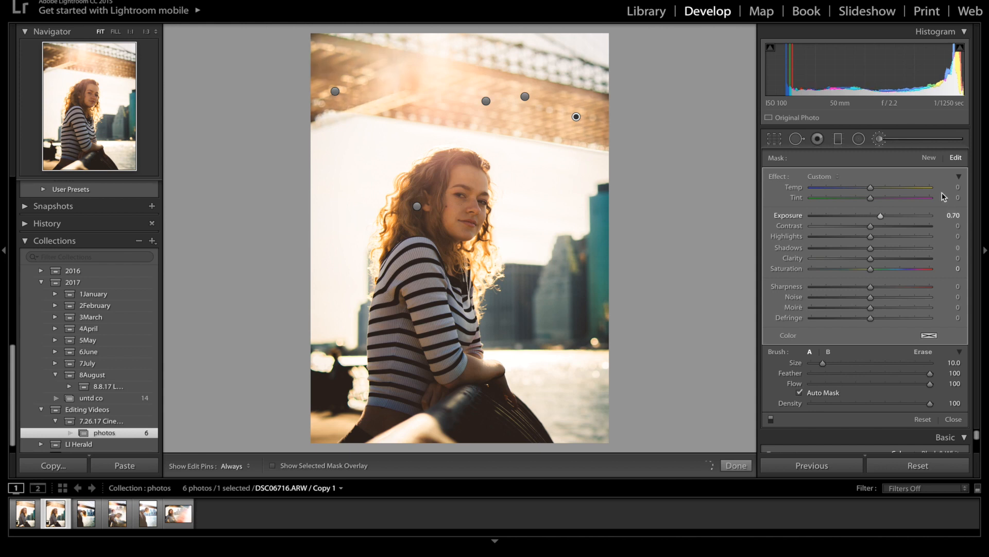
# Paint one more brush mask across the whole bridge, set its exposure to 0.40, and finish brushing
pyautogui.click(878, 143)
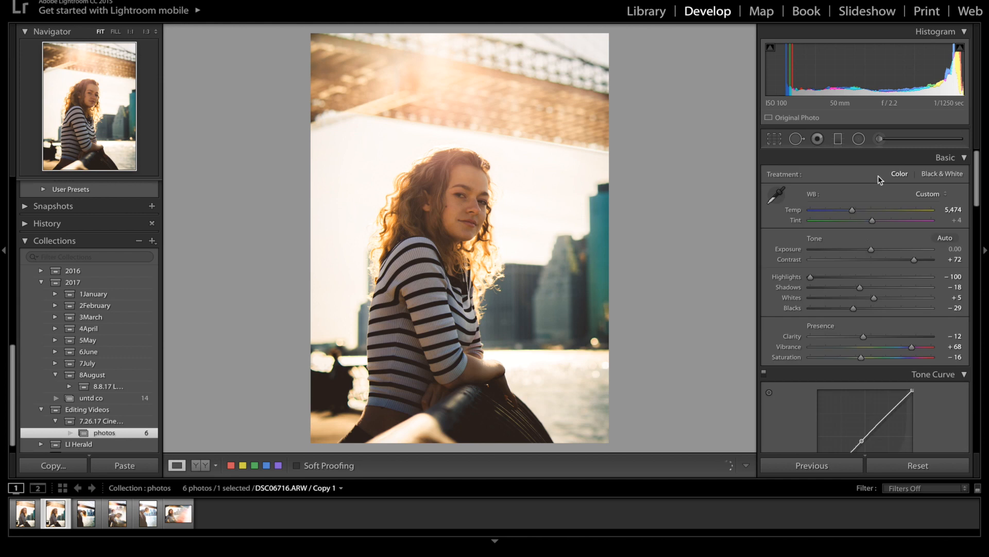
pyautogui.click(878, 145)
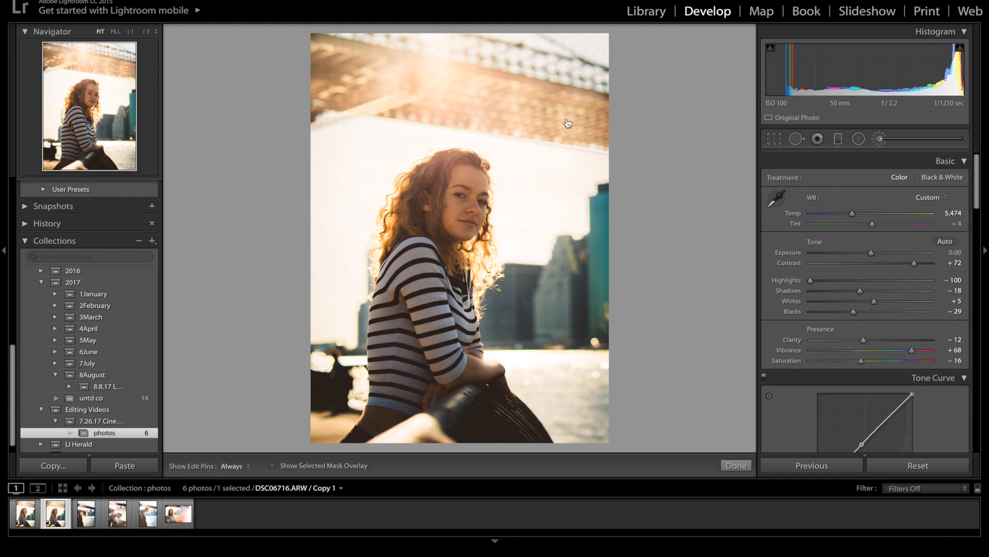
pyautogui.moveTo(544, 126); pyautogui.dragTo(546, 92)
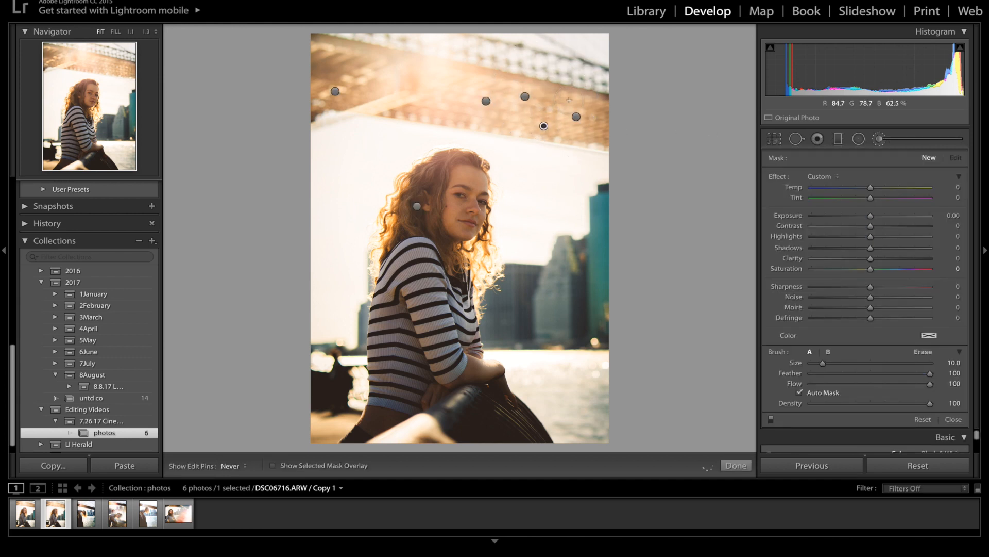
pyautogui.moveTo(607, 127)
pyautogui.mouseDown()
pyautogui.moveTo(421, 118)
pyautogui.moveTo(355, 85)
pyautogui.mouseUp()
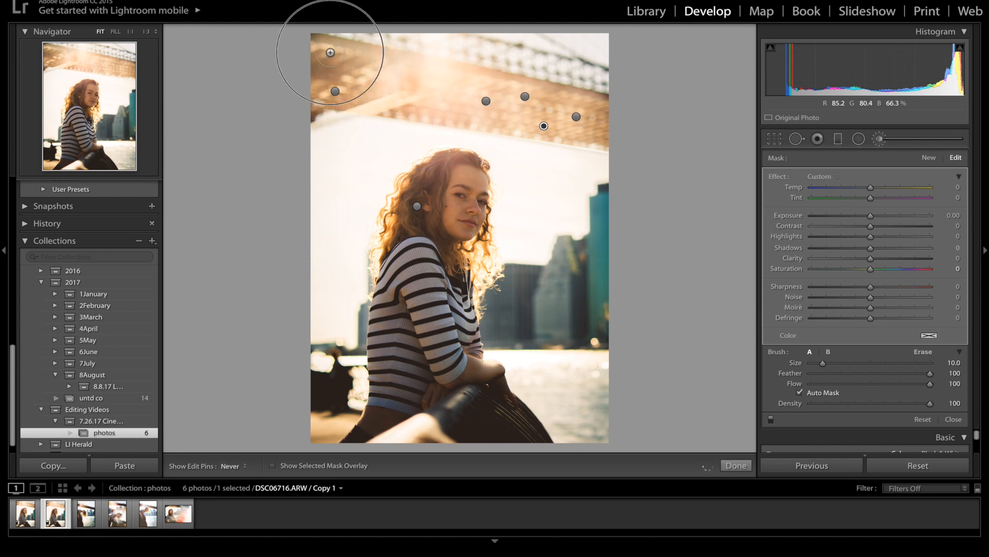
pyautogui.moveTo(330, 51); pyautogui.dragTo(642, 107)
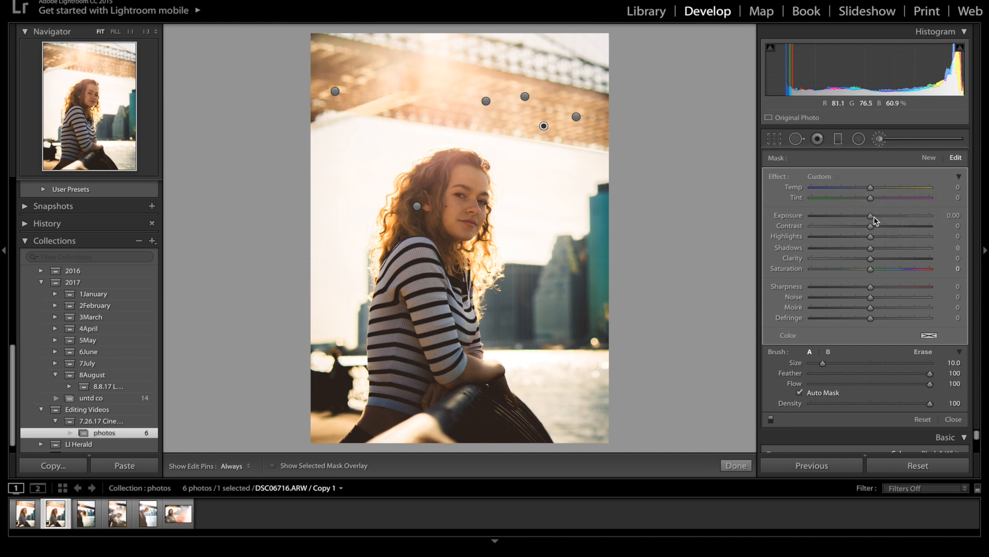
pyautogui.moveTo(875, 218); pyautogui.dragTo(881, 220)
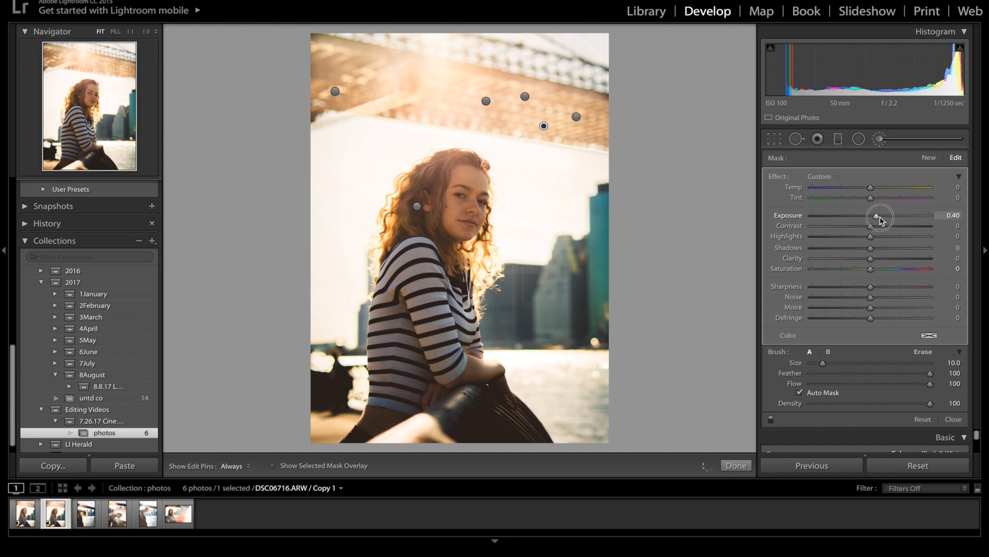
pyautogui.click(884, 142)
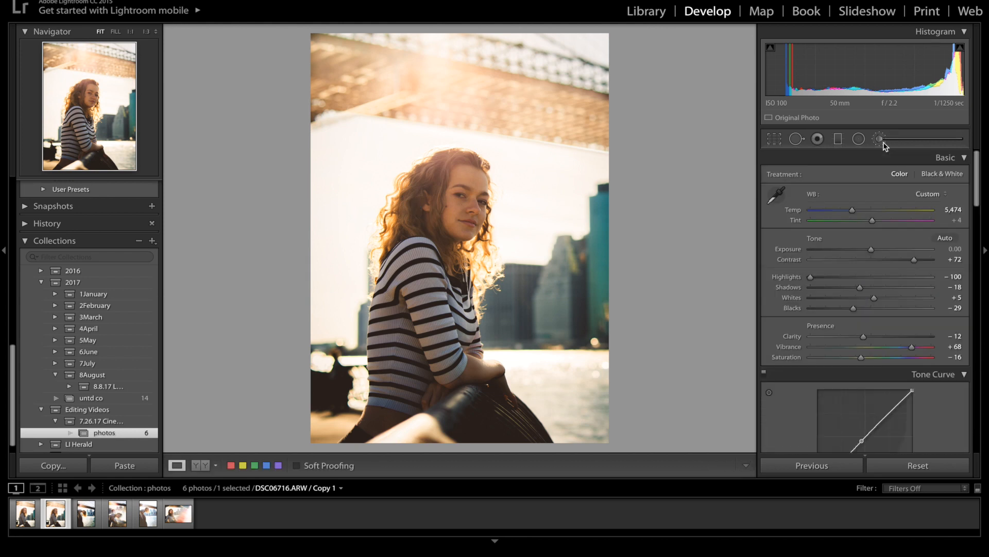
pyautogui.click(882, 141)
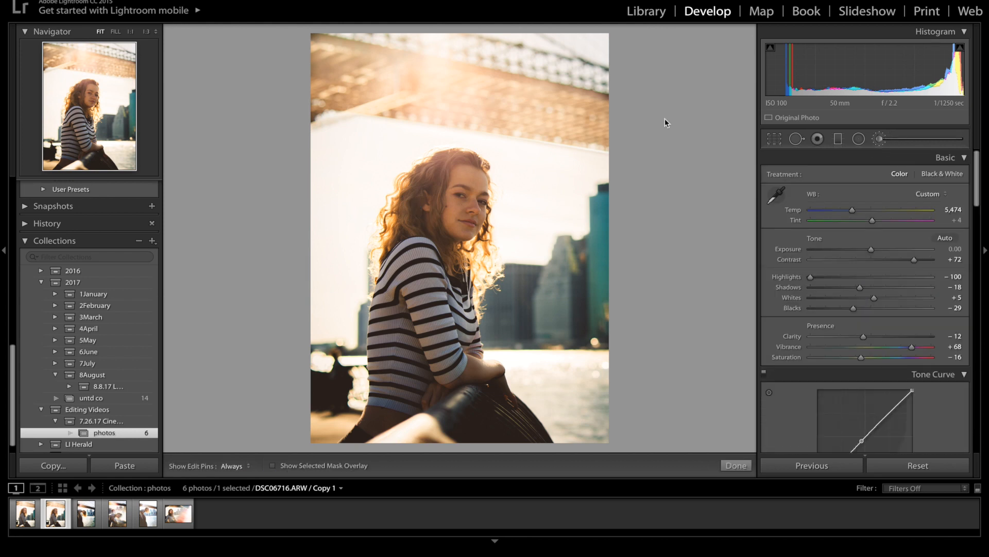
pyautogui.click(578, 117)
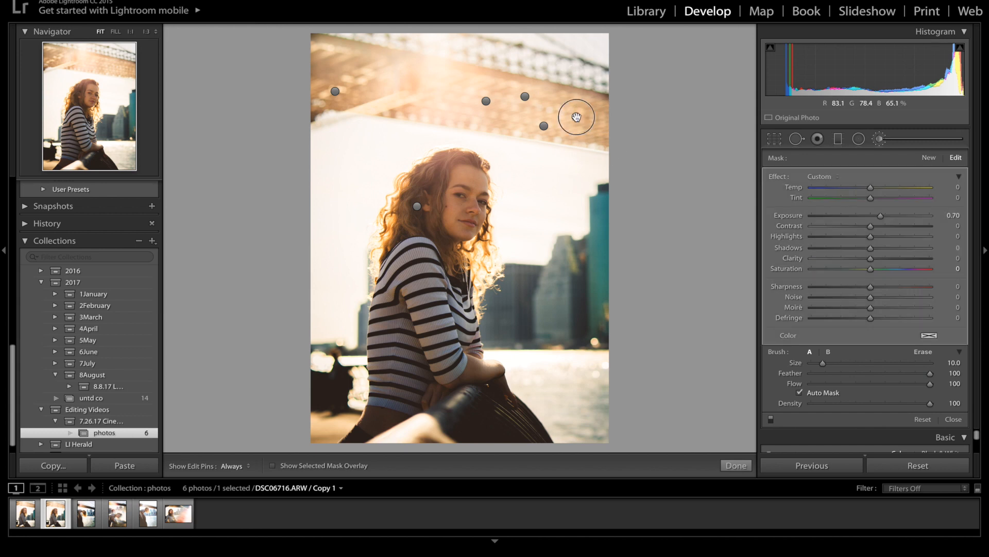
pyautogui.click(818, 139)
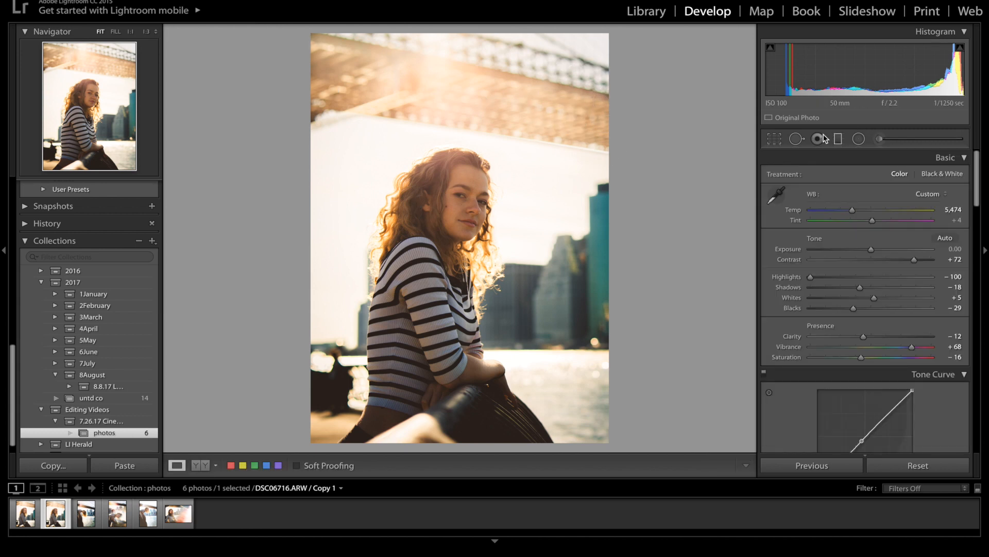
# Draw a tall radial filter ellipse, centre it just above the woman's head, and tilt it slightly
pyautogui.click(858, 138)
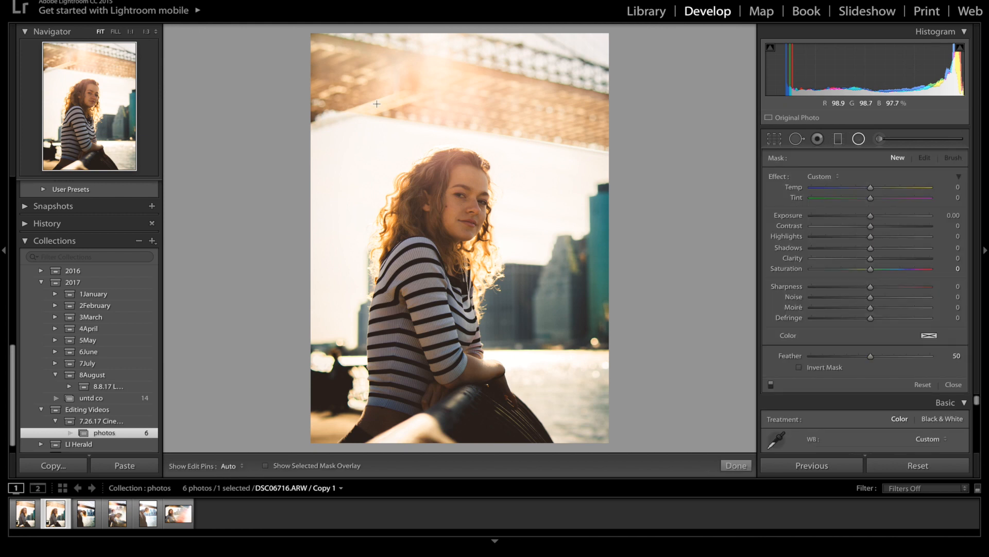
pyautogui.moveTo(413, 101); pyautogui.dragTo(362, 228)
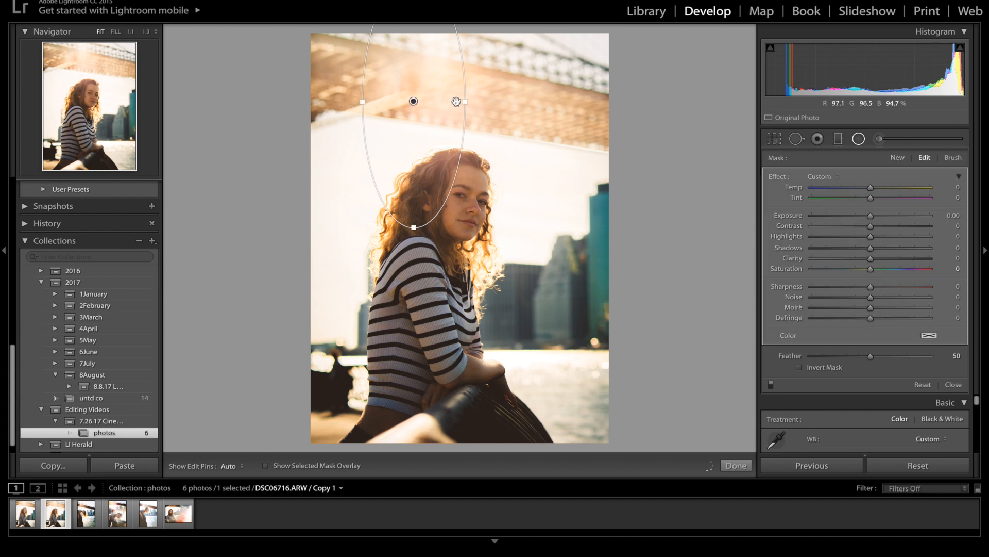
pyautogui.moveTo(474, 98); pyautogui.dragTo(473, 93)
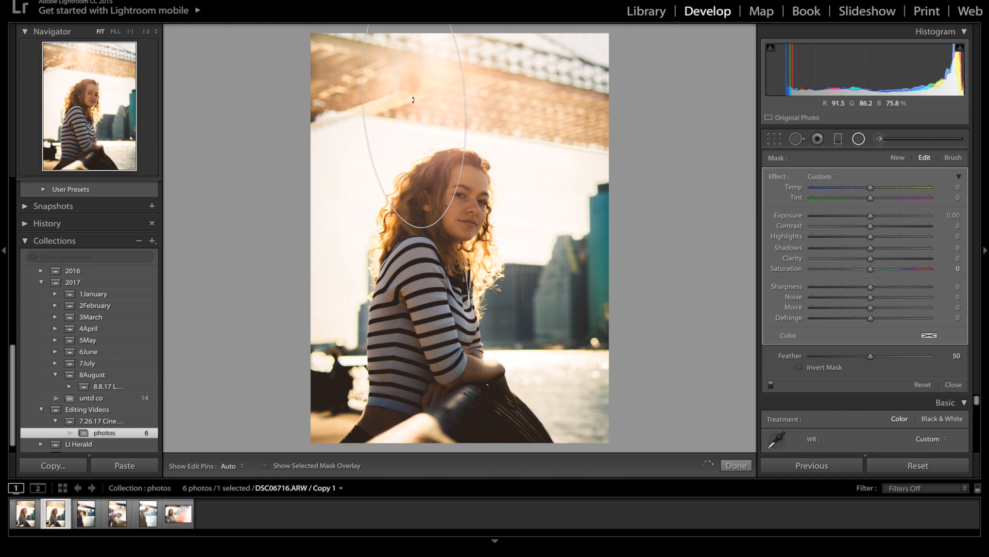
pyautogui.moveTo(414, 99); pyautogui.dragTo(454, 138)
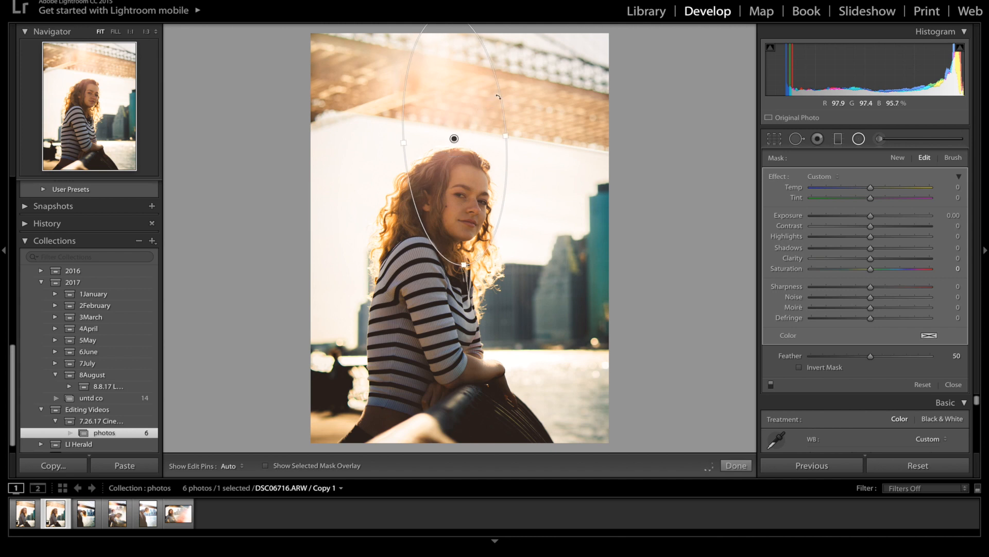
pyautogui.moveTo(499, 93); pyautogui.dragTo(498, 91)
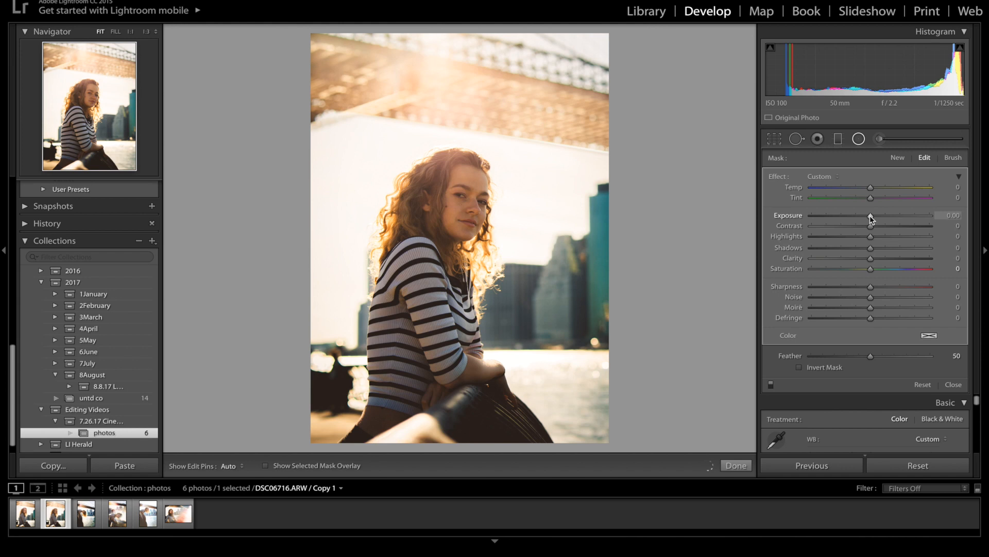
# Set the radial filter to exposure 0.24, contrast 24 and highlights 100, and invert its mask
pyautogui.click(953, 215)
pyautogui.press('BackSpace')
pyautogui.write('0.24')
pyautogui.press('Return')
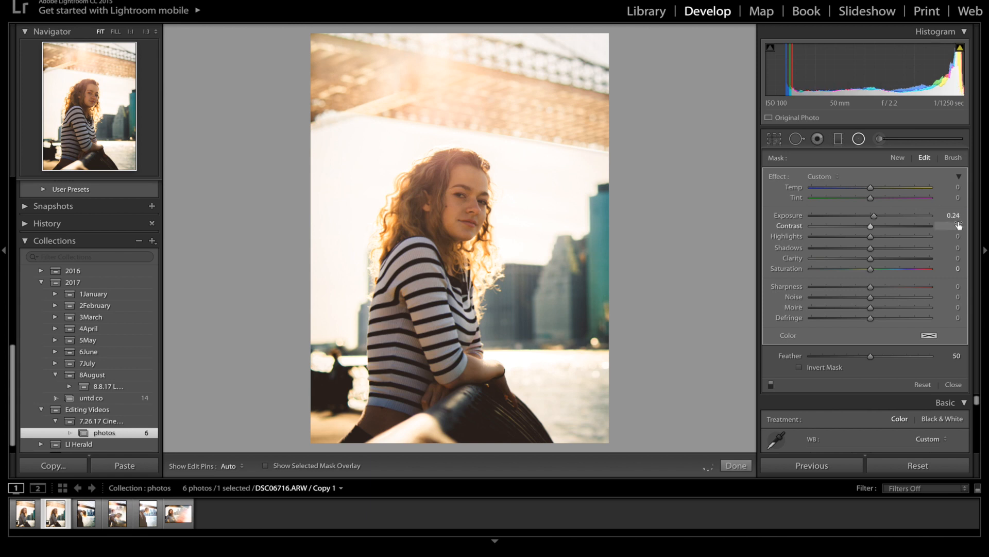
pyautogui.click(959, 225)
pyautogui.write('24')
pyautogui.press('Return')
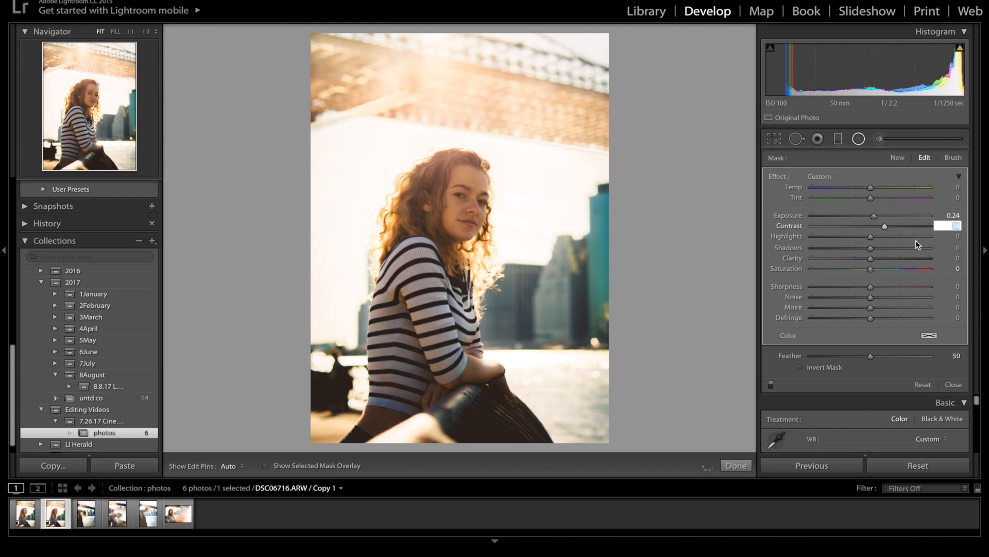
pyautogui.click(915, 237)
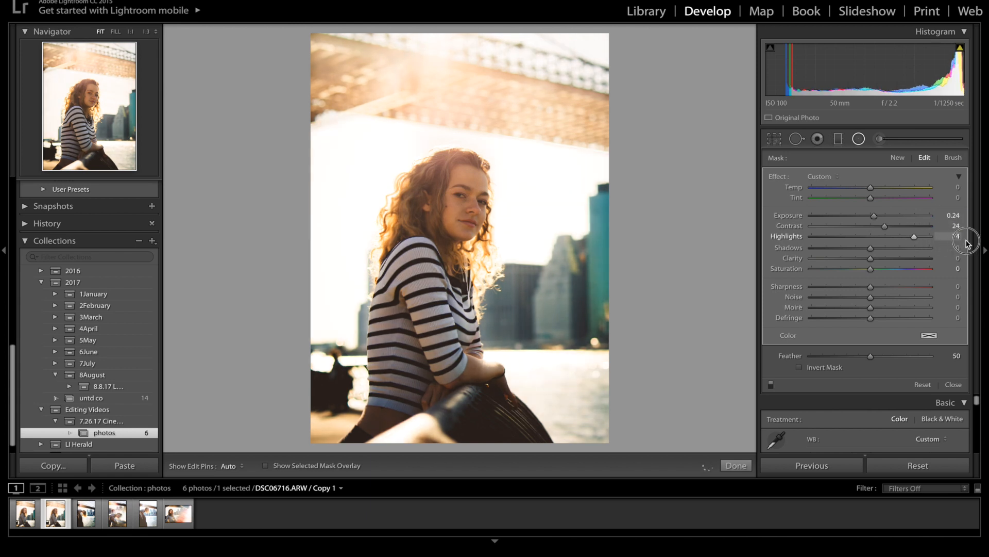
pyautogui.write('100')
pyautogui.press('Return')
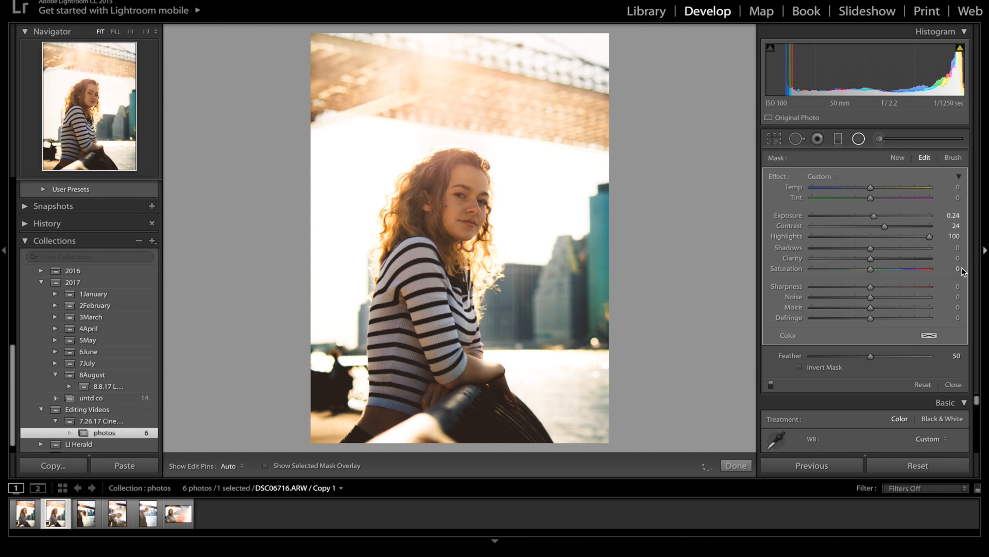
pyautogui.click(824, 366)
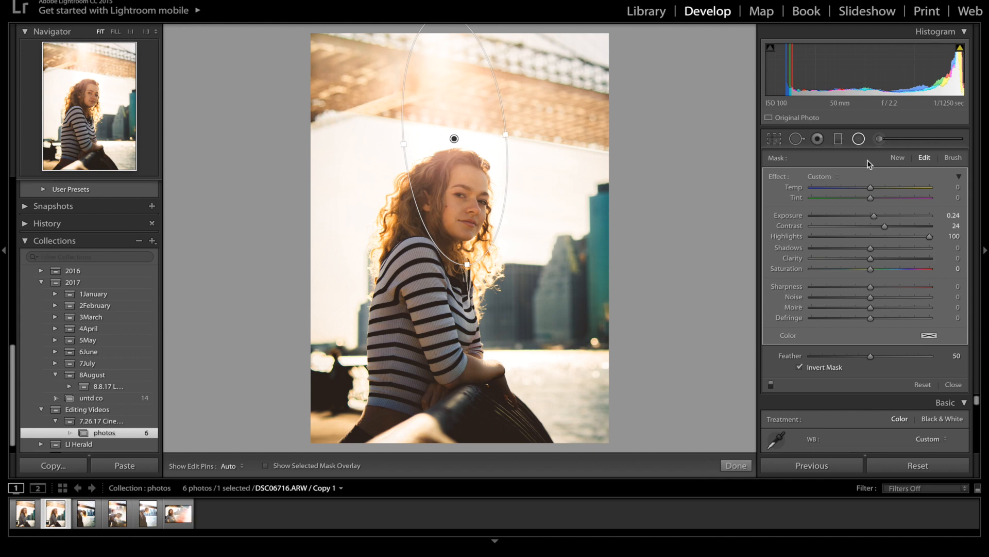
# Erase the radial filter's effect over the bridge above the woman's head with a size 12 brush, and close the filter
pyautogui.click(953, 158)
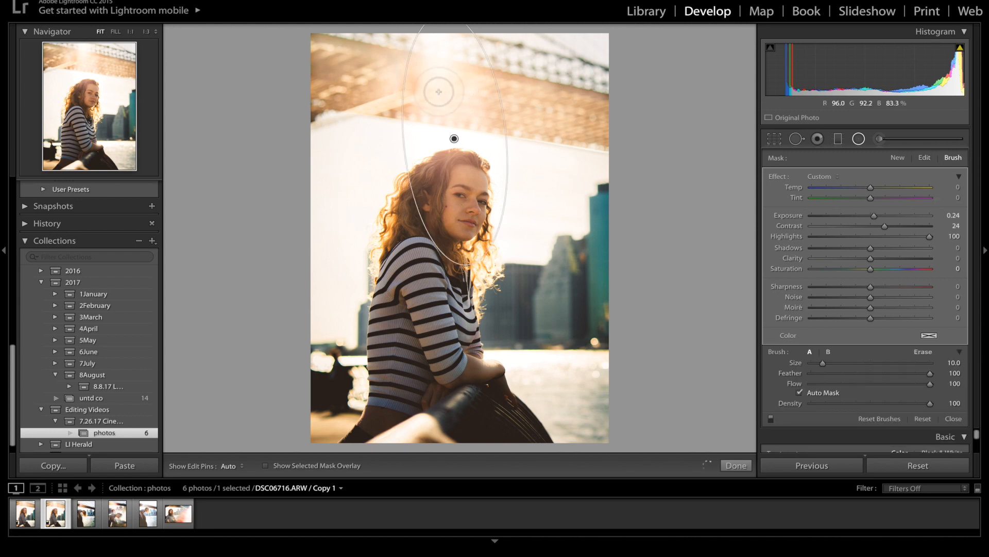
pyautogui.click(918, 350)
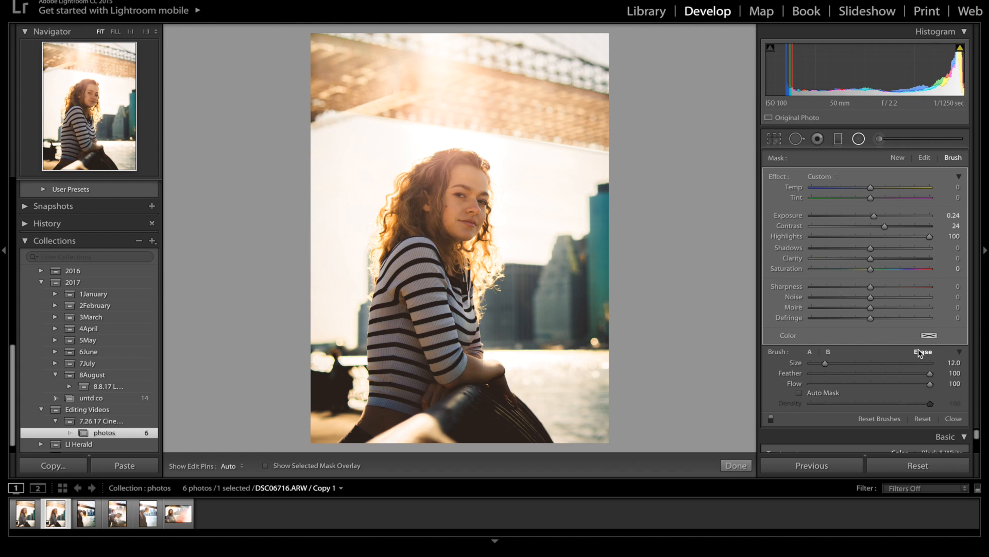
pyautogui.moveTo(436, 112)
pyautogui.mouseDown()
pyautogui.moveTo(435, 76)
pyautogui.moveTo(454, 77)
pyautogui.moveTo(471, 117)
pyautogui.moveTo(442, 110)
pyautogui.moveTo(431, 85)
pyautogui.moveTo(454, 79)
pyautogui.moveTo(450, 106)
pyautogui.moveTo(433, 105)
pyautogui.moveTo(433, 72)
pyautogui.moveTo(470, 102)
pyautogui.moveTo(418, 76)
pyautogui.moveTo(455, 80)
pyautogui.moveTo(447, 103)
pyautogui.moveTo(417, 105)
pyautogui.moveTo(418, 65)
pyautogui.moveTo(491, 102)
pyautogui.moveTo(494, 116)
pyautogui.moveTo(406, 108)
pyautogui.moveTo(490, 117)
pyautogui.moveTo(430, 96)
pyautogui.moveTo(459, 71)
pyautogui.mouseUp()
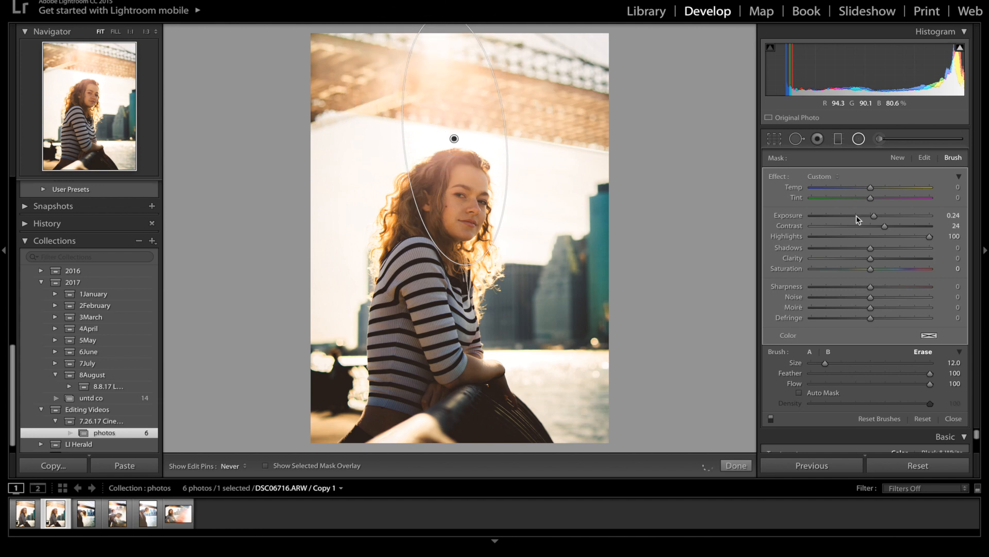
pyautogui.press('h')
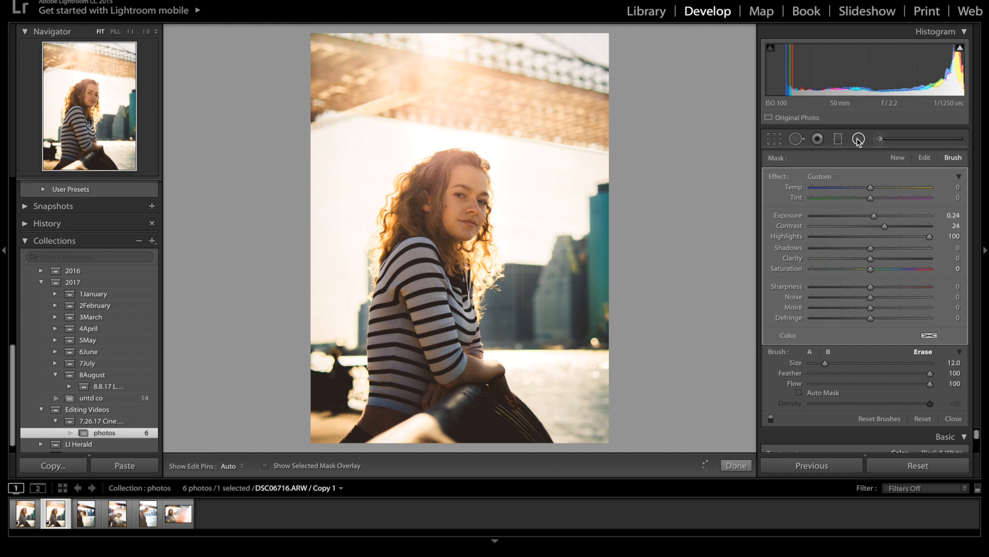
pyautogui.click(858, 139)
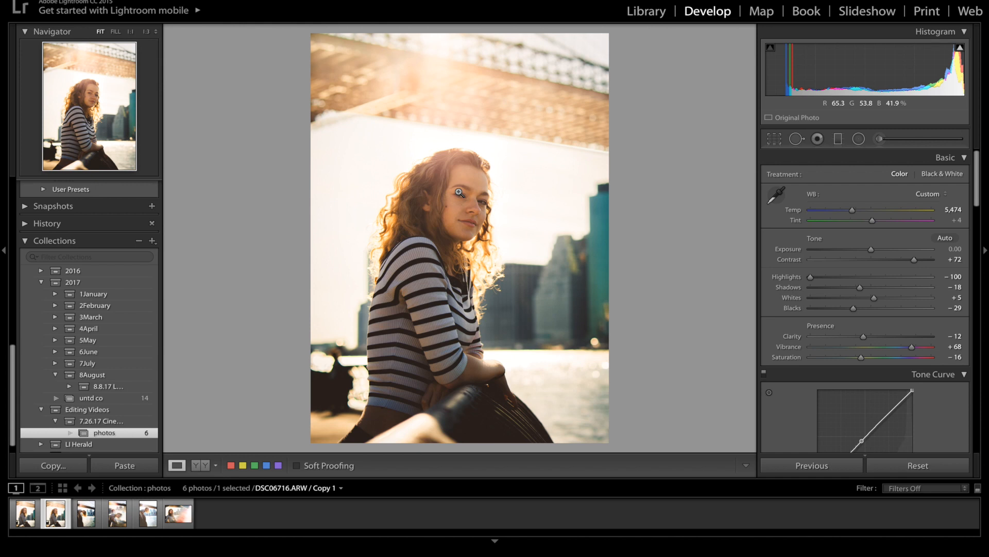
# View the edited virtual copy in the Library and compare it with the DSC06716.ARW version
pyautogui.click(643, 13)
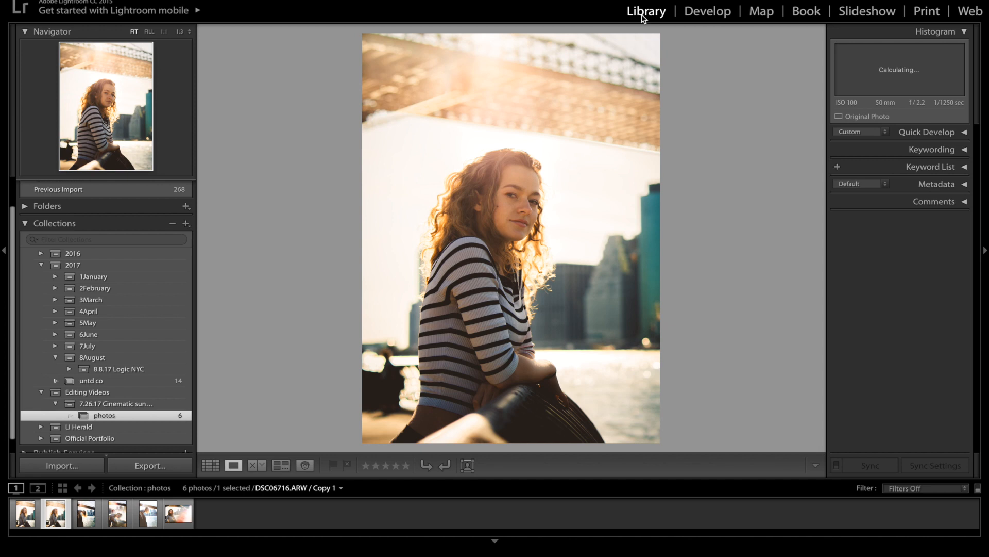
pyautogui.press('Left')
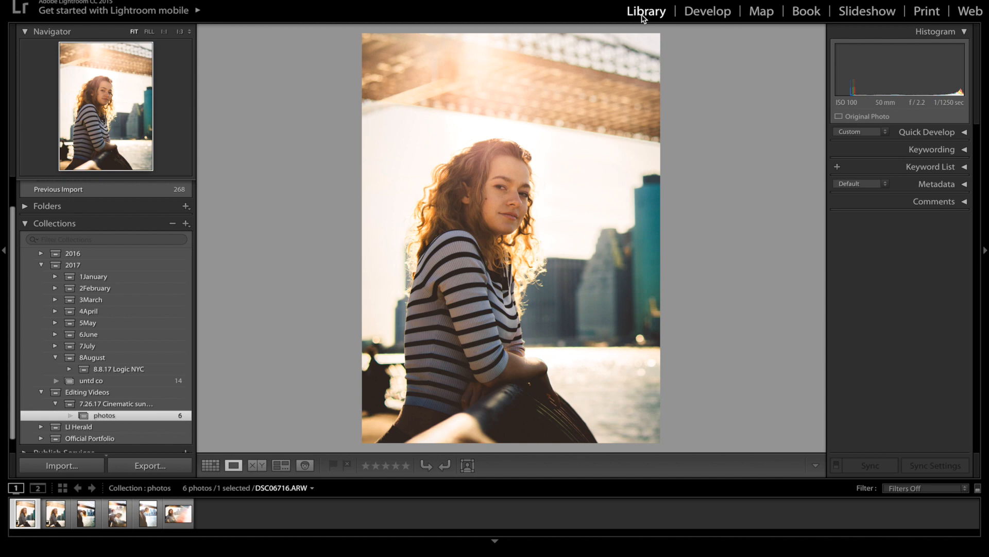
pyautogui.press('Right')
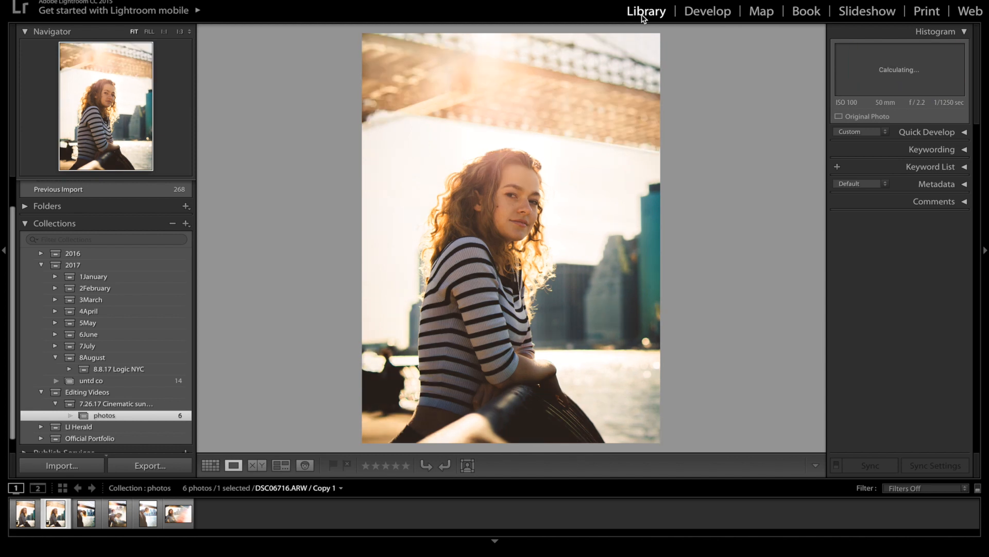
# Look through the remaining photos in the collection up to DSC06728.ARW and return to the DSC06716.ARW virtual copy
pyautogui.press('Right')
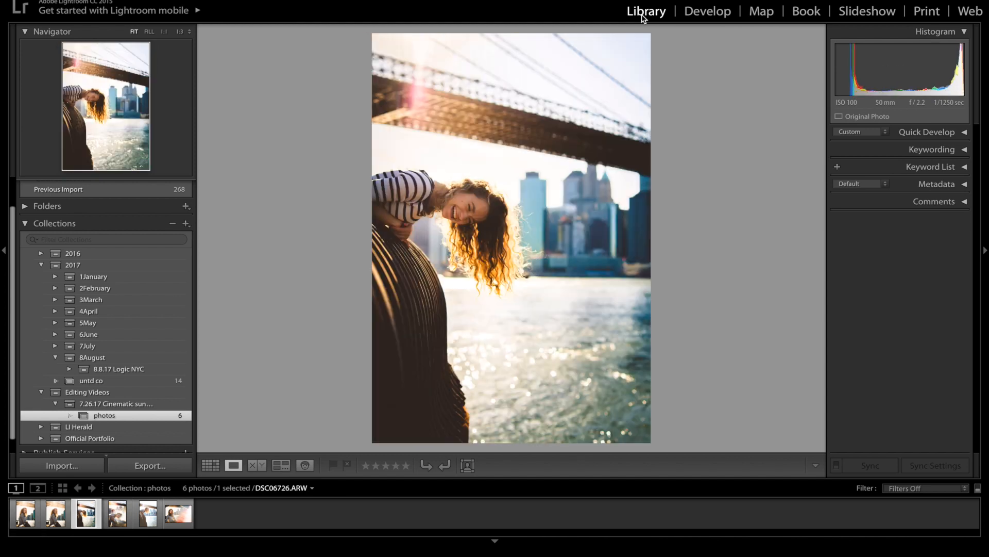
pyautogui.press('Right')
pyautogui.press('Right')
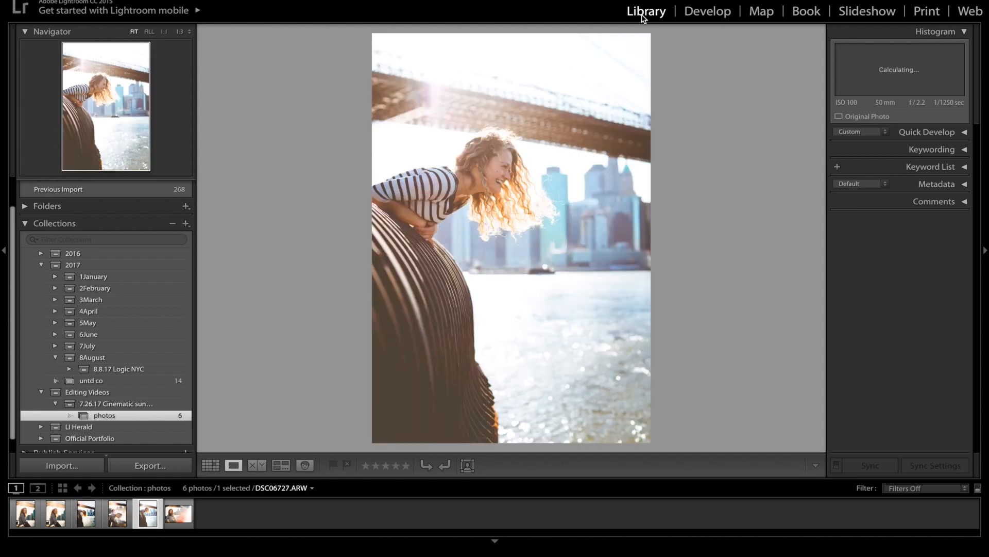
pyautogui.press('Right')
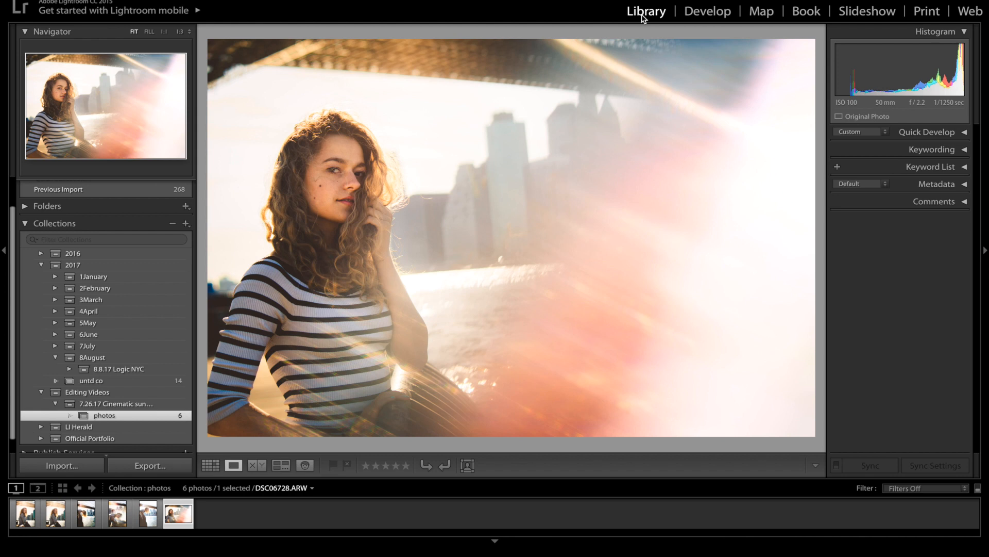
pyautogui.press('Left')
pyautogui.press('Left')
pyautogui.press('Left')
pyautogui.press('Left')
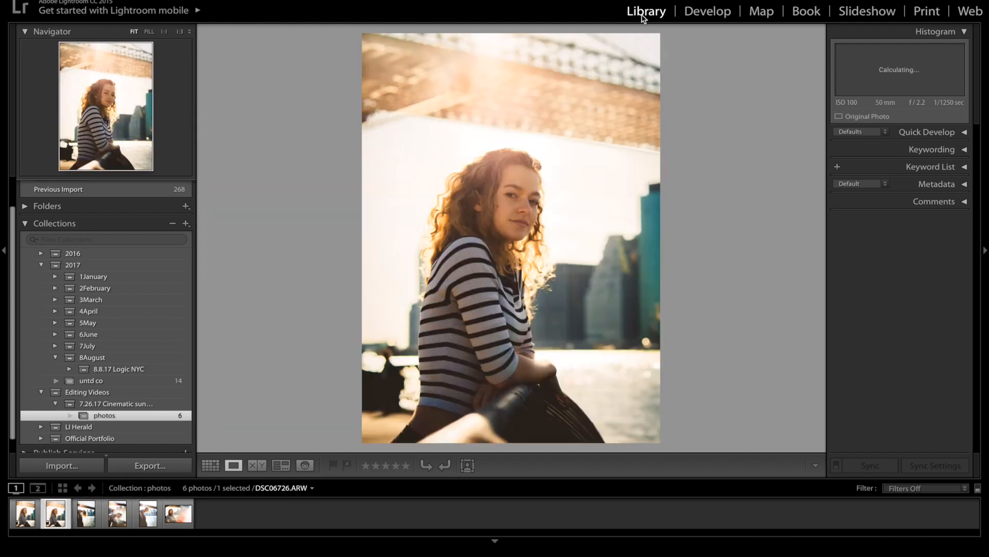
pyautogui.hotkey('ctrl', "'")
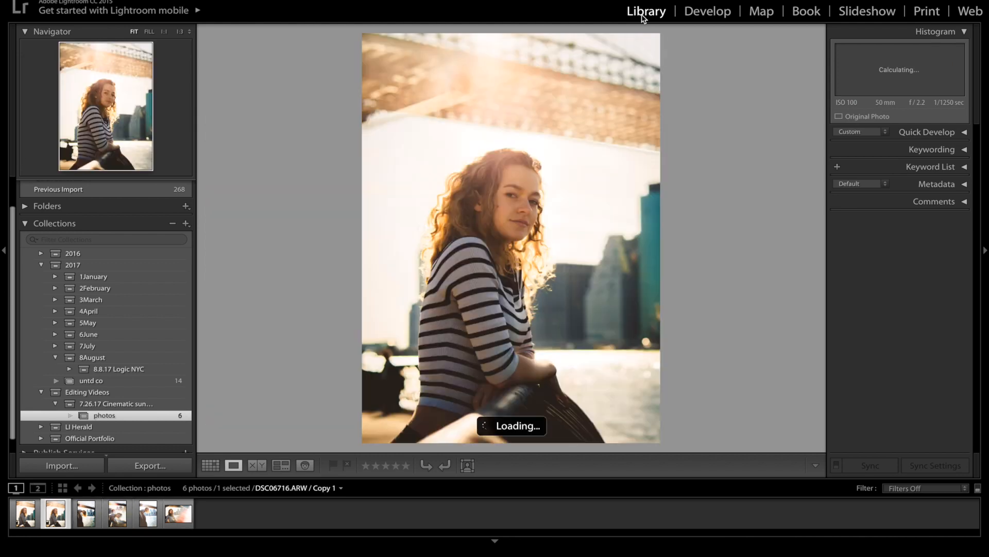